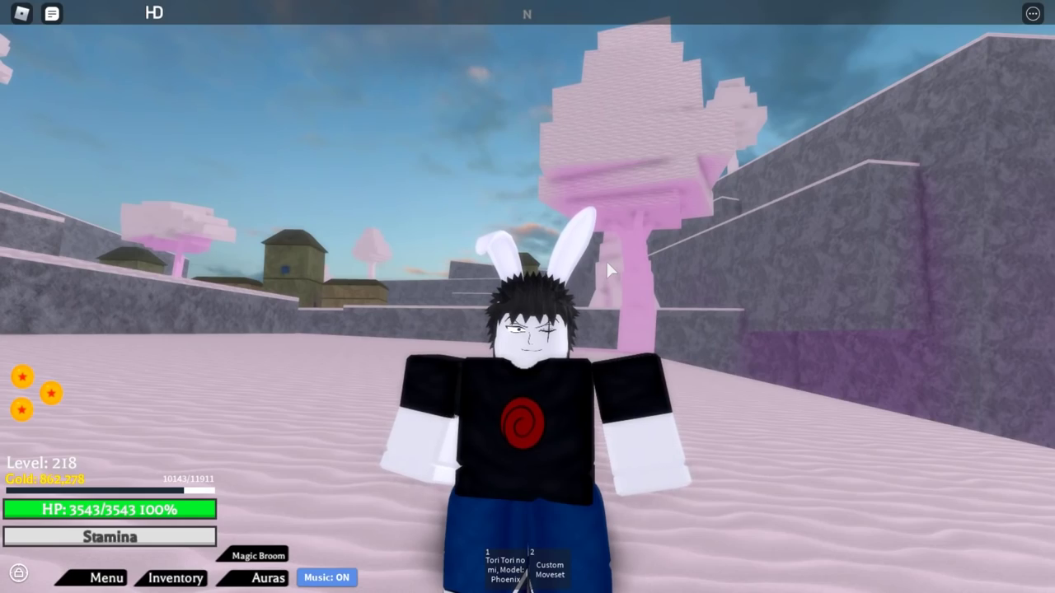
Search around the dark platform for a pedestal, viewing it from above and behind.
mouse_move(606, 261)
mouse_down()
mouse_move(40, 412)
mouse_move(68, 377)
mouse_up()
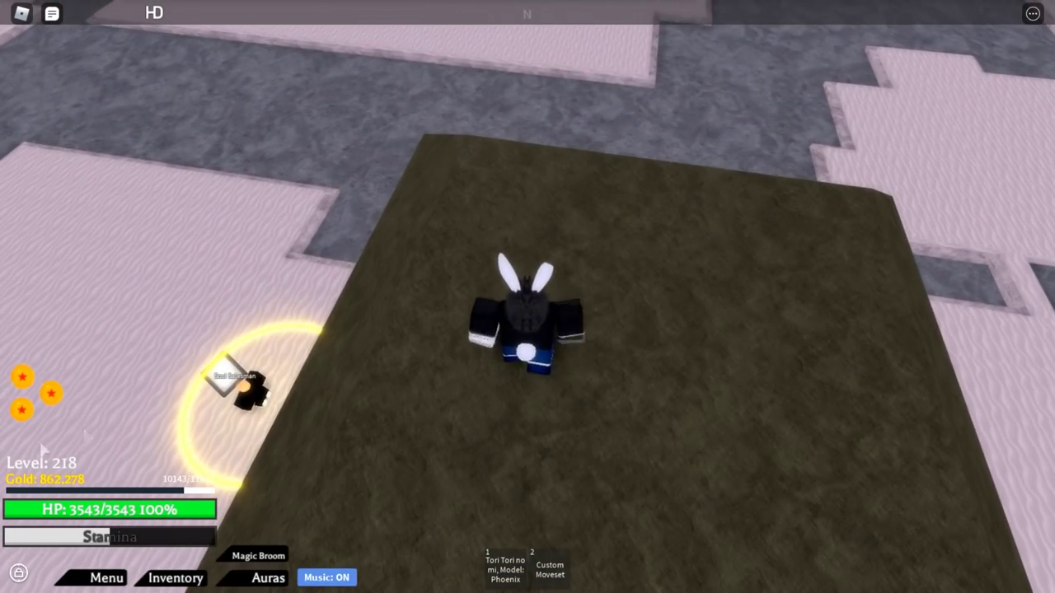
key(w)
key(w)
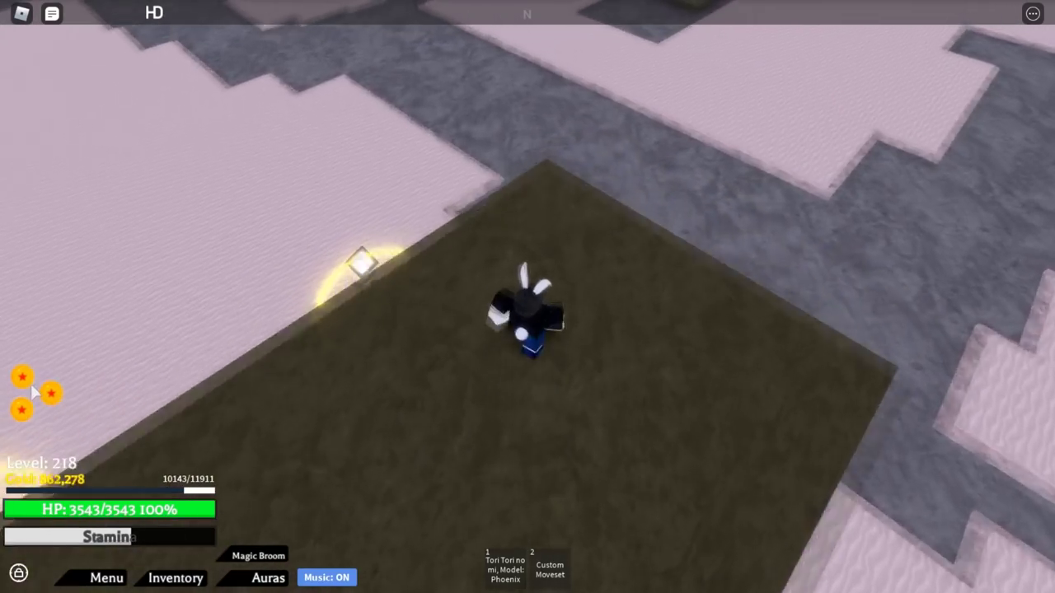
key(s)
key(w)
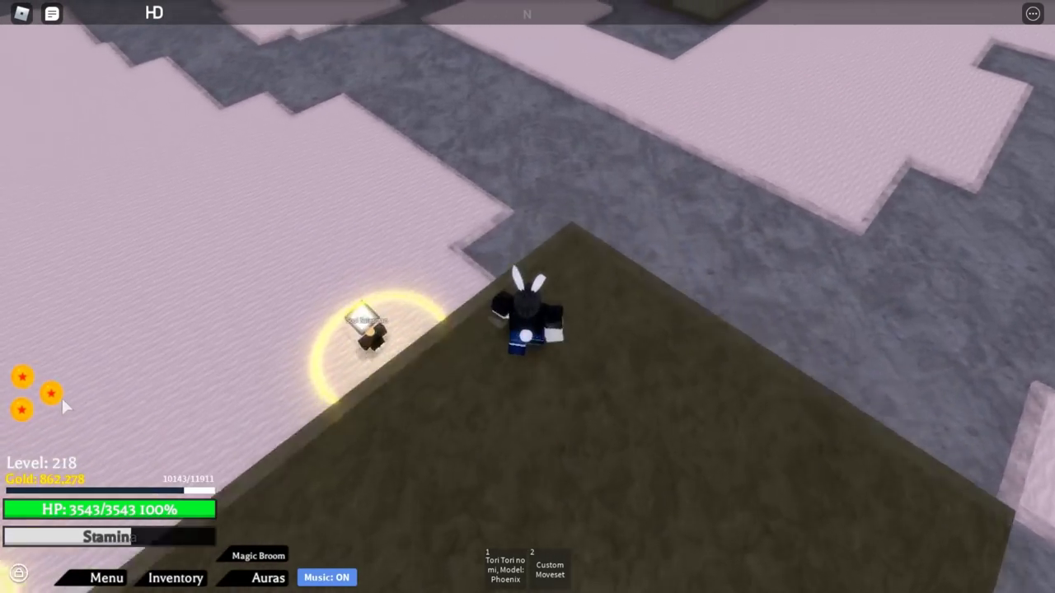
drag(24, 378, 22, 422)
right_click(22, 422)
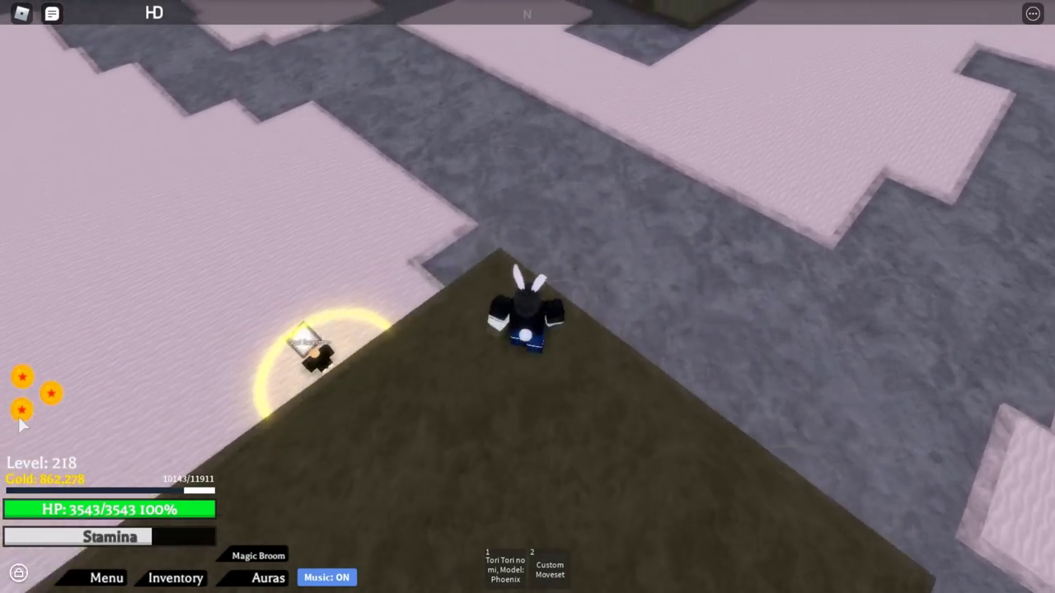
Walk across the village path onto the sand and view the collected Dragon Balls.
key(w)
key(w)
right_click(423, 208)
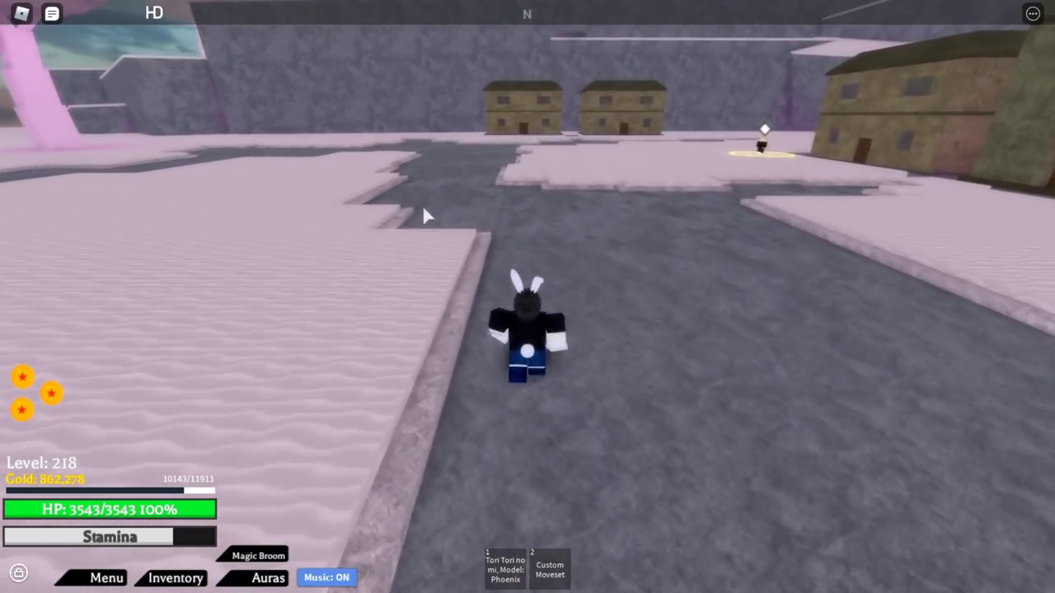
key(w)
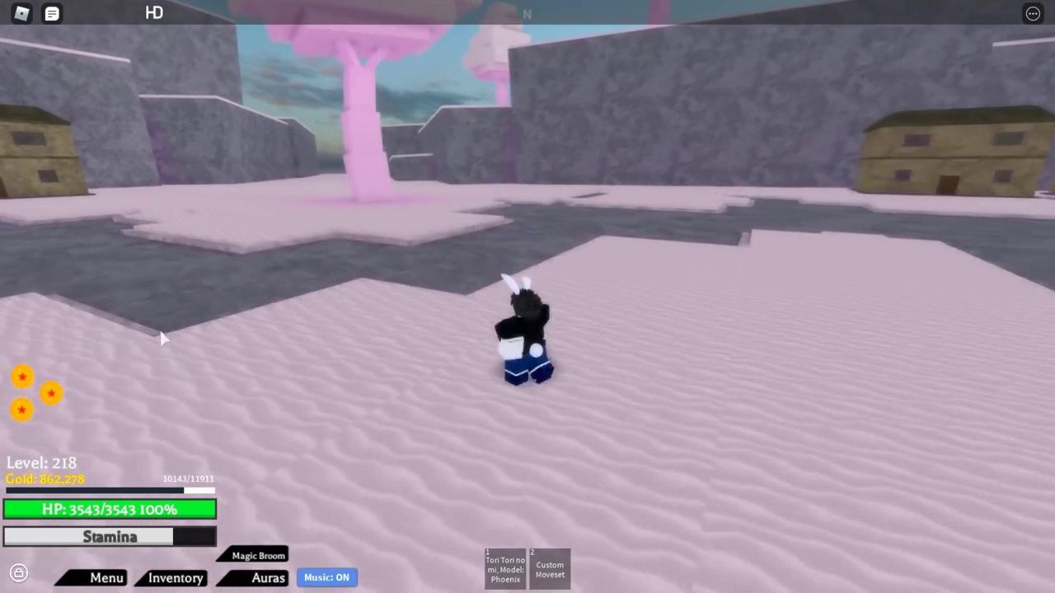
click(22, 377)
key(w)
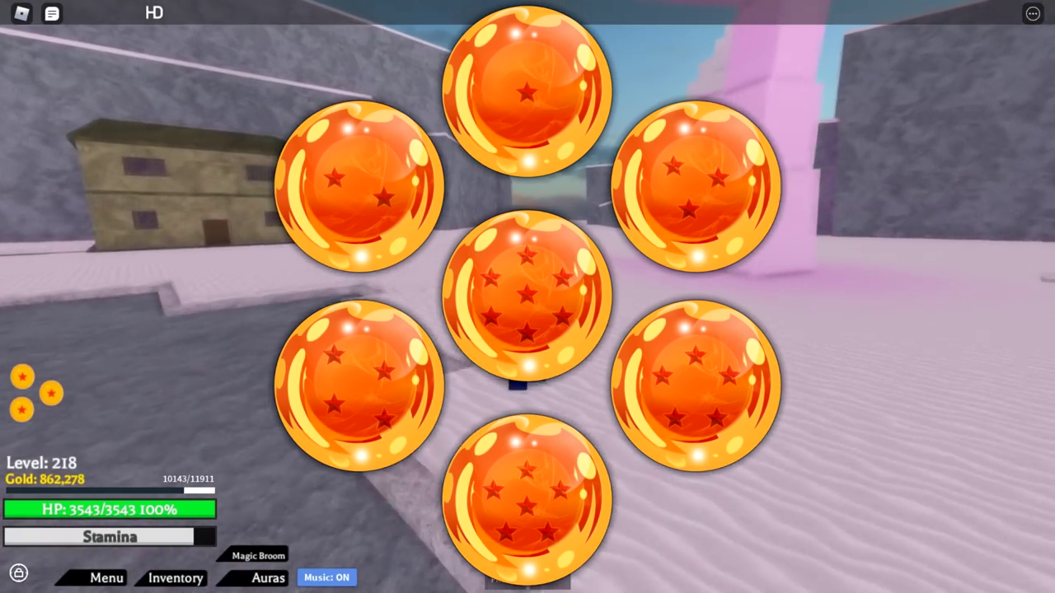
key(w)
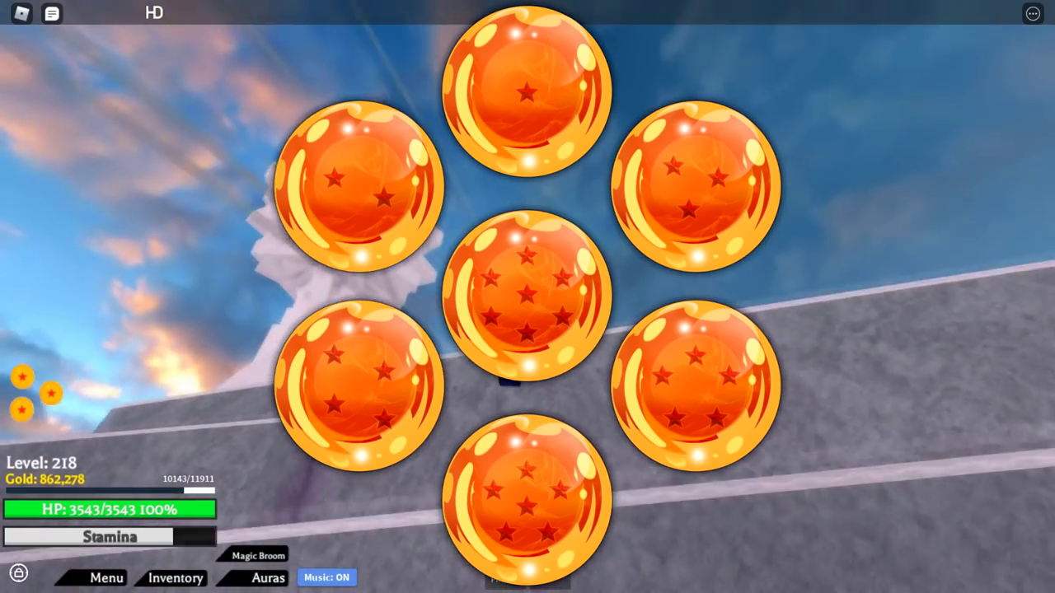
Close the Dragon Ball overview and run down the sand slope toward the sea.
key(Escape)
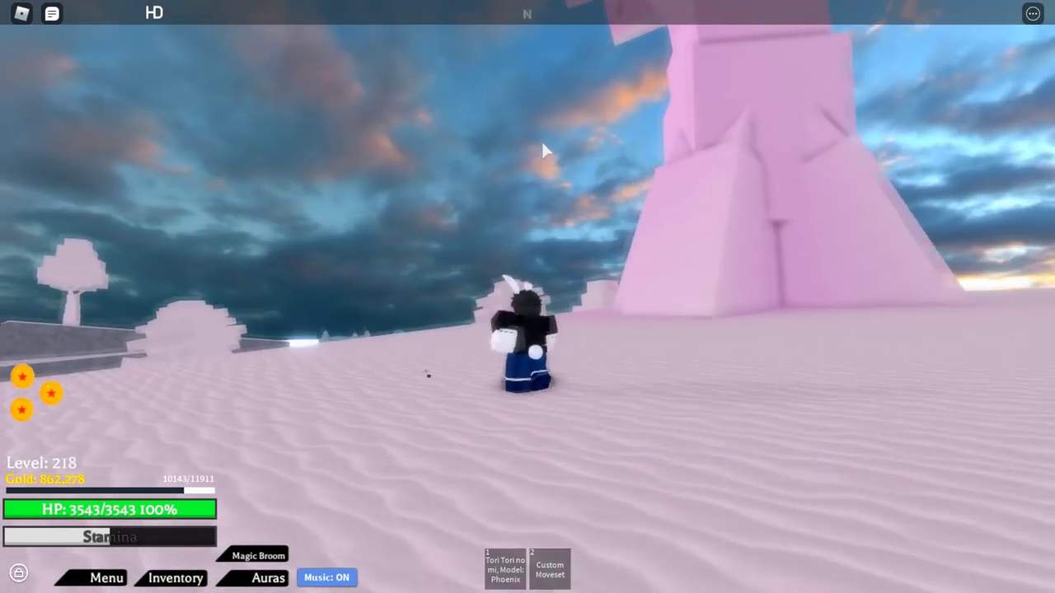
key(w)
key(w)
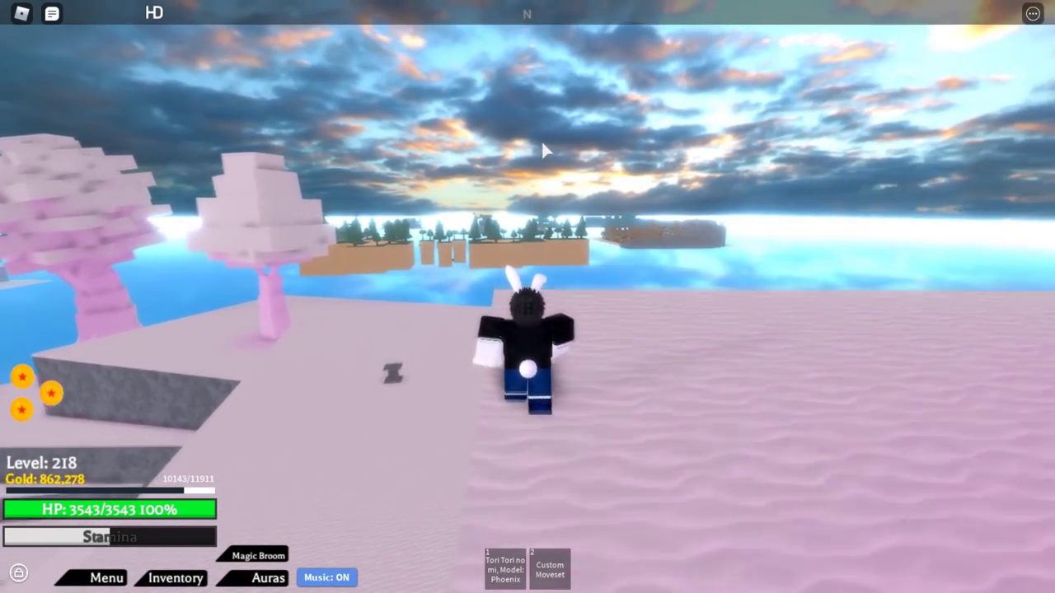
drag(540, 149, 588, 200)
key(w)
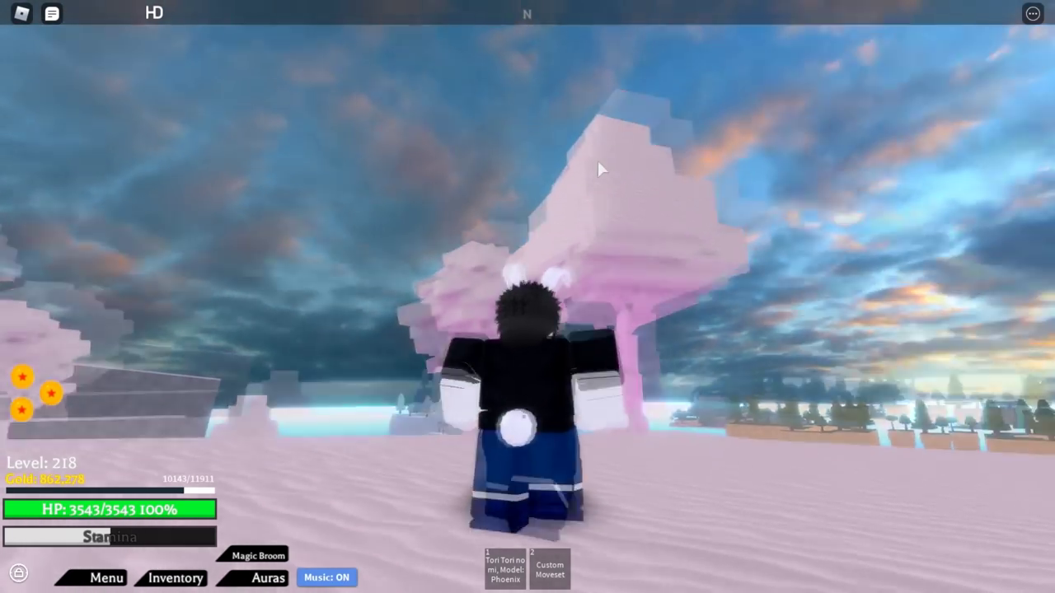
key(space)
Climb onto the grey platform and jump up toward the pink tower.
key(w)
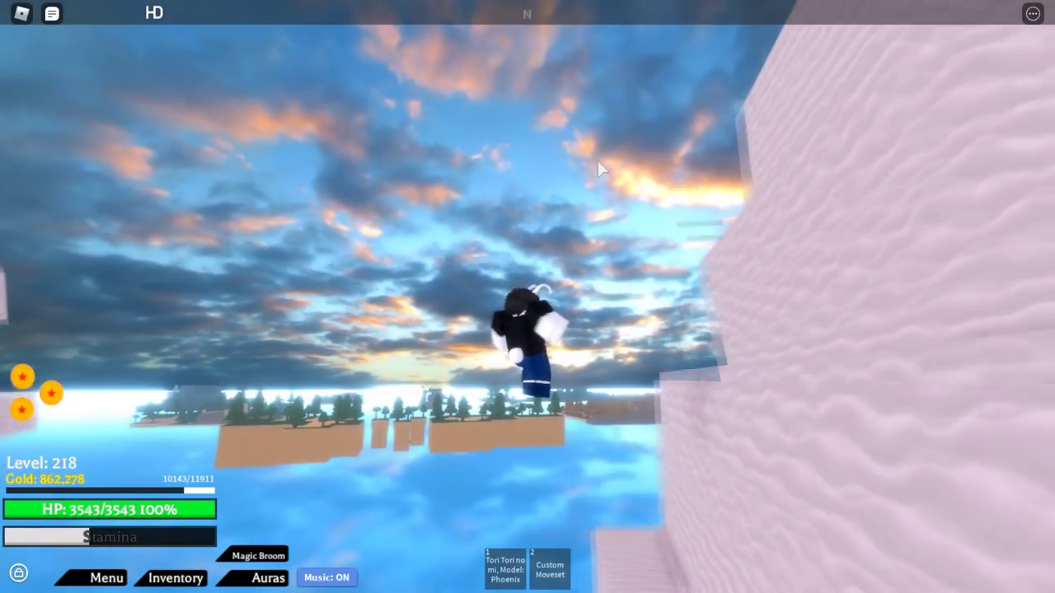
key(space)
key(w)
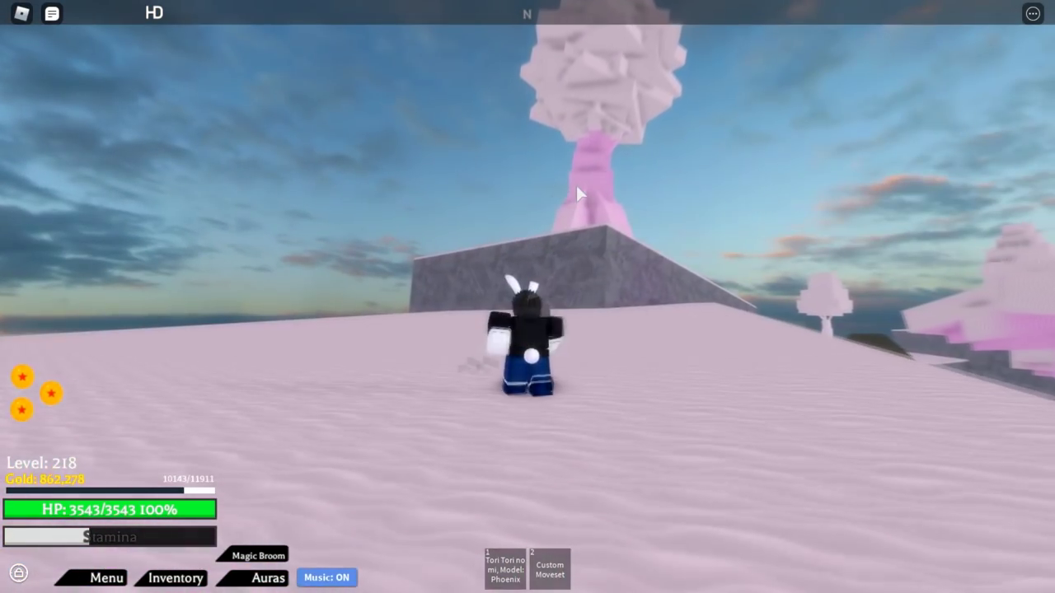
key(w)
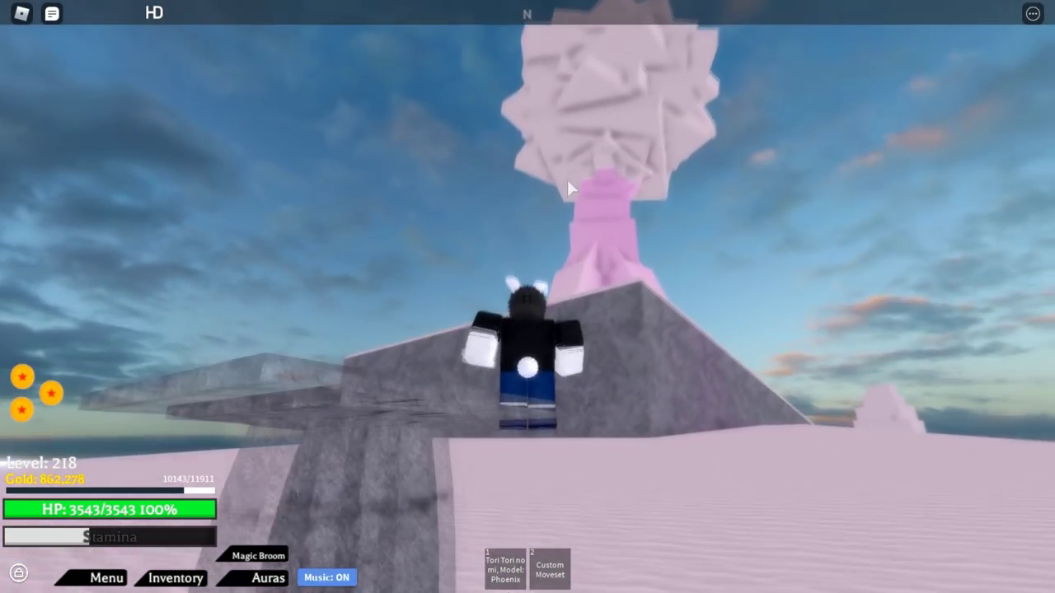
key(space)
key(w)
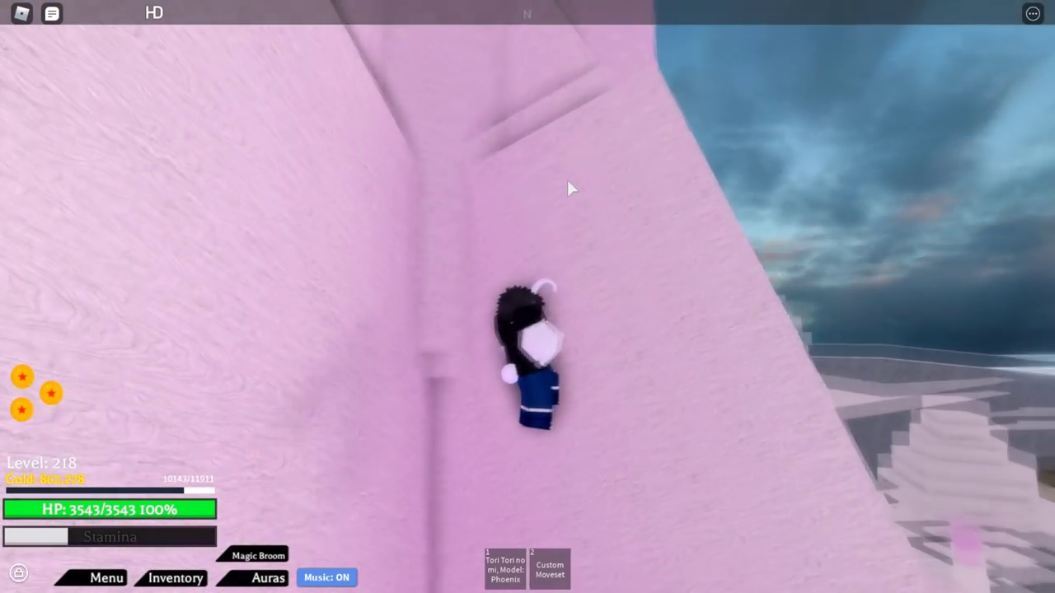
Get up after falling onto the sand and run to the stone pedestal.
key(s)
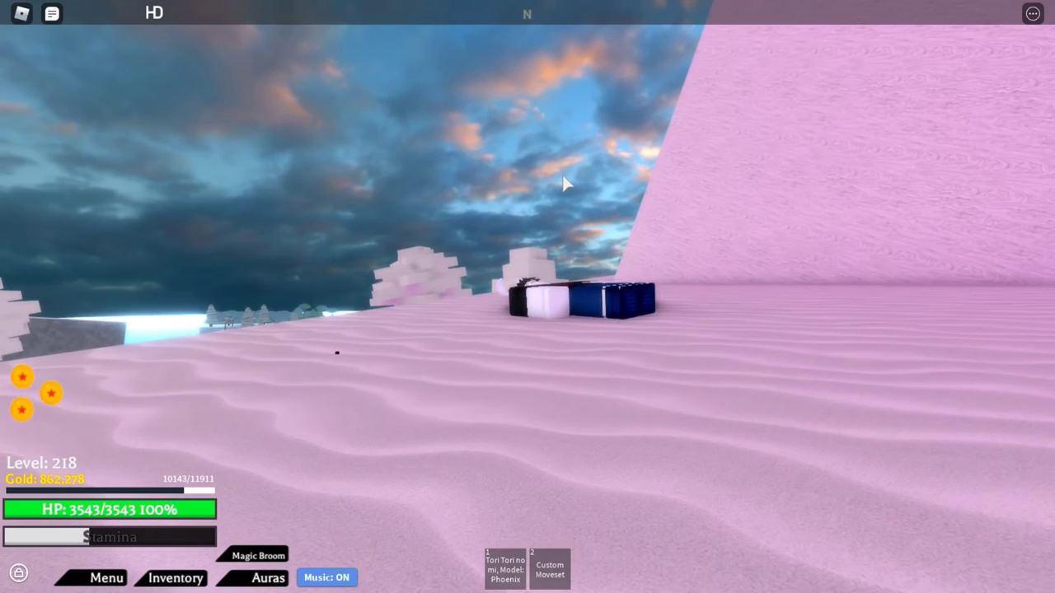
key(w)
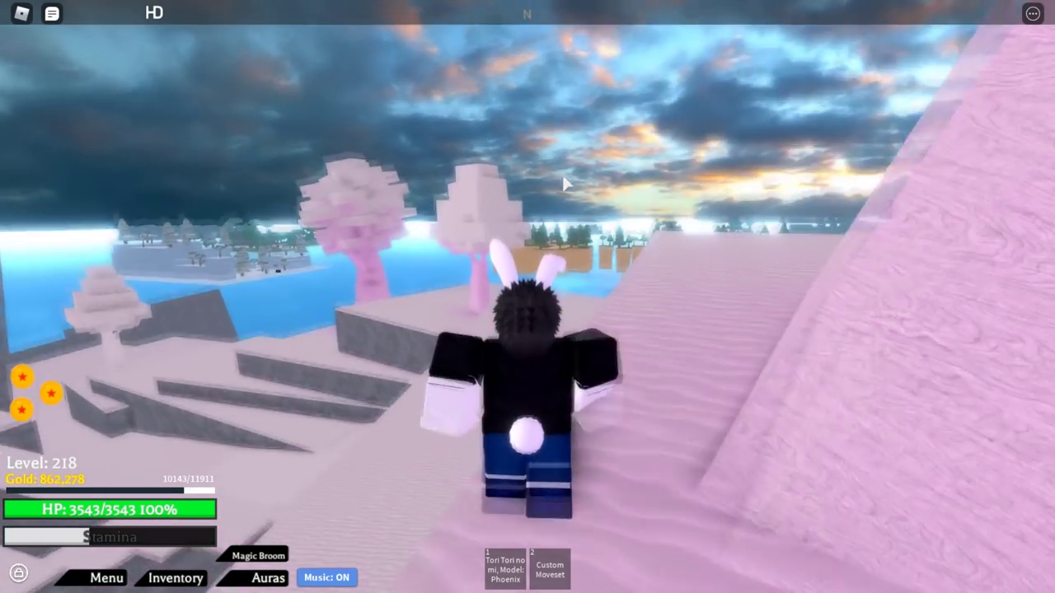
key(w)
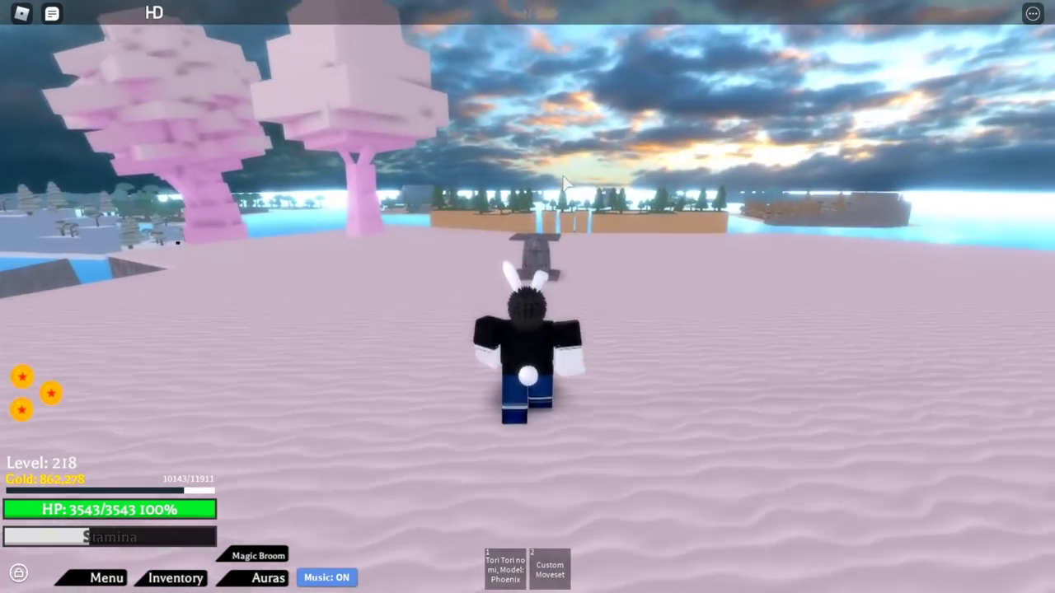
Jump onto the empty beach pedestal, walk away, and turn back to face it.
key(space)
drag(562, 175, 551, 237)
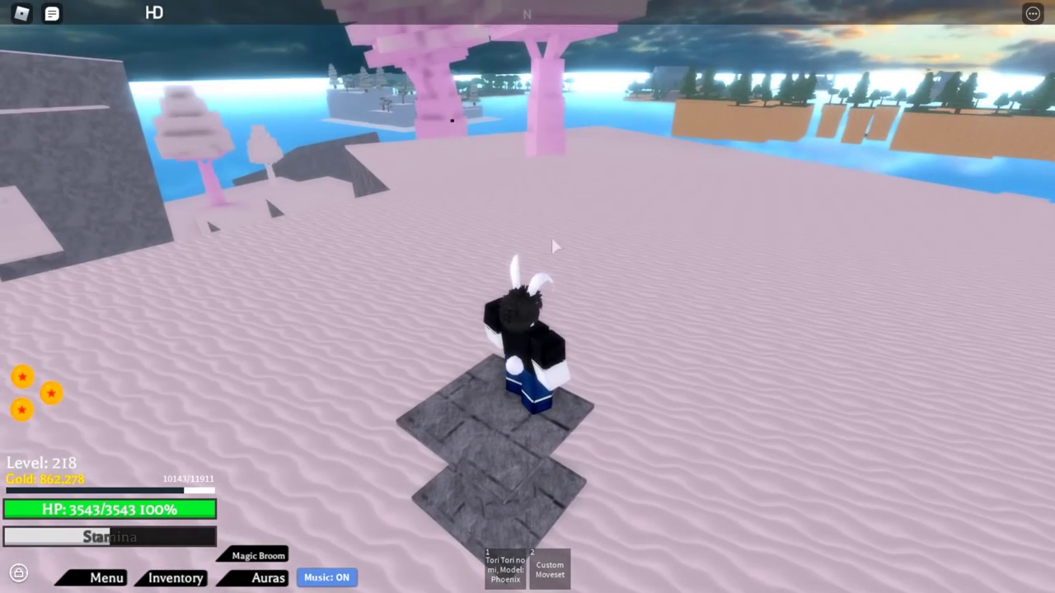
key(w)
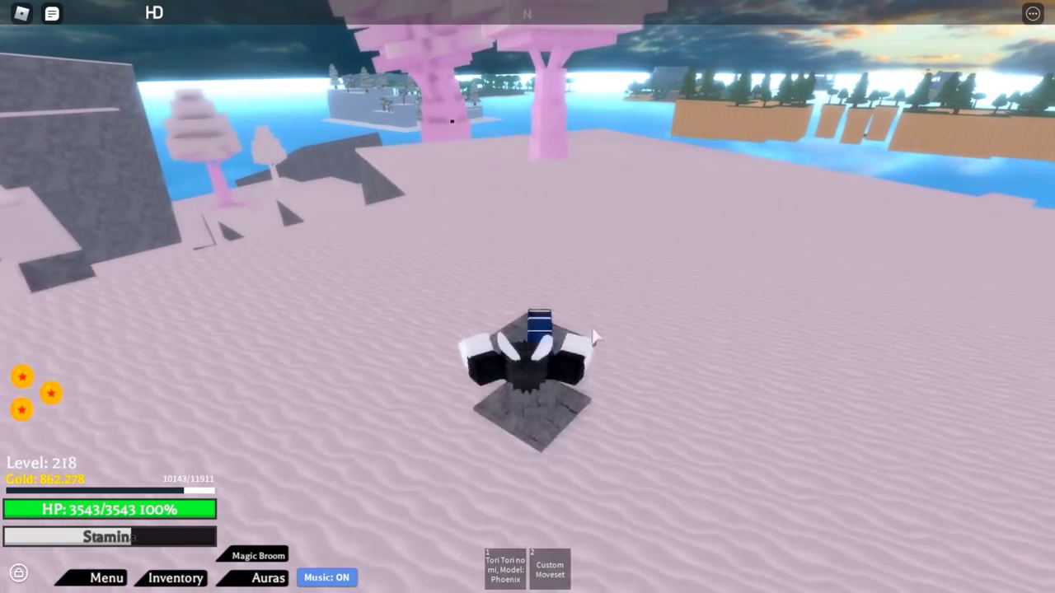
key(s)
scroll(526, 294, up, 5)
mouse_move(477, 395)
mouse_down()
mouse_move(527, 294)
mouse_move(519, 305)
mouse_move(550, 311)
mouse_up()
scroll(527, 303, down, 5)
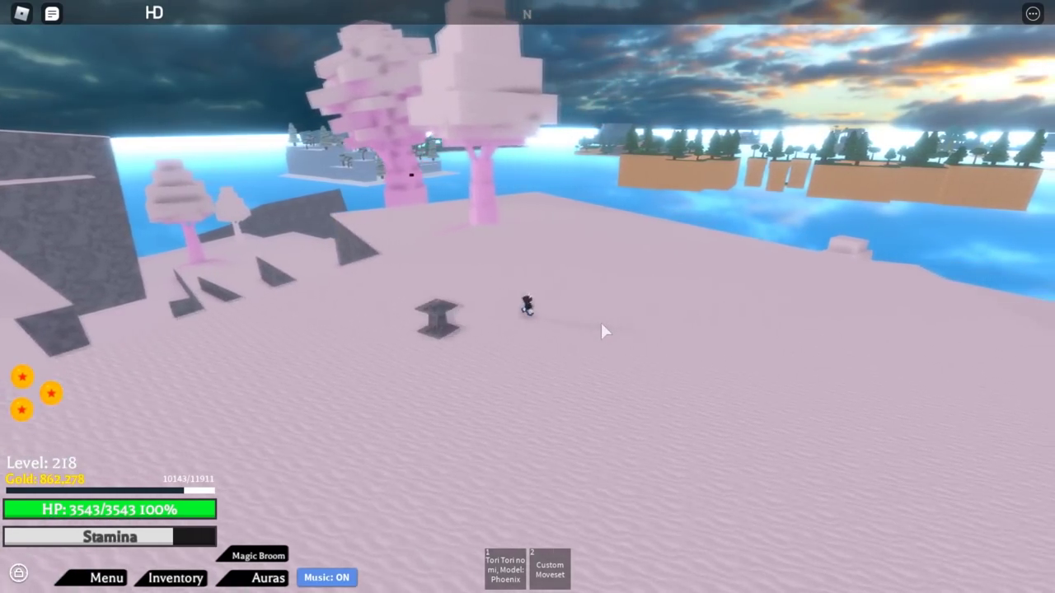
Walk across the island past the pink pillar to the stepped cliffs.
key(w)
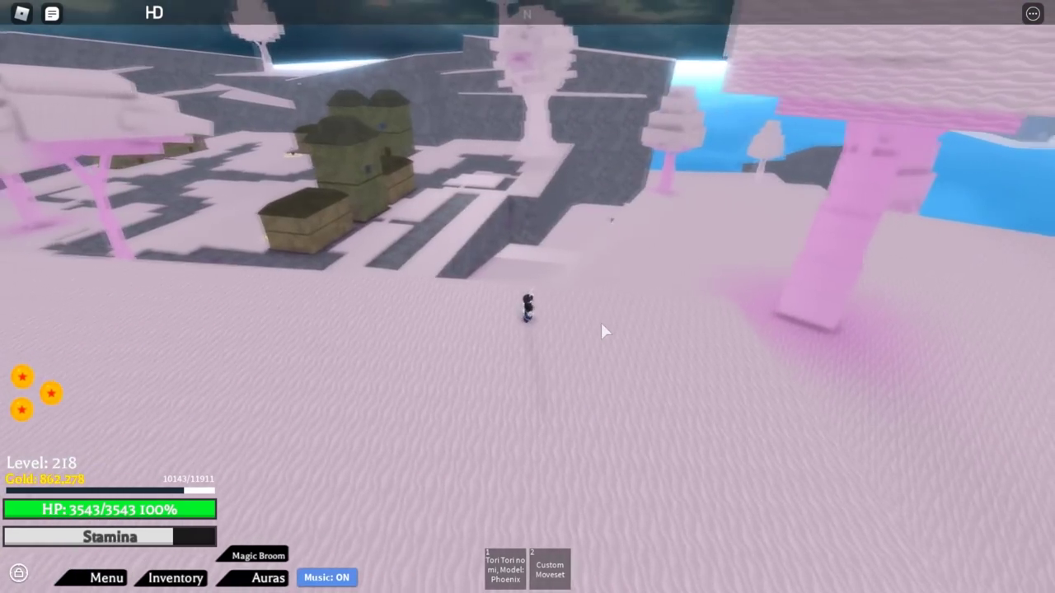
mouse_move(601, 322)
mouse_down()
mouse_move(537, 227)
mouse_move(558, 188)
mouse_move(437, 183)
mouse_up()
key(w)
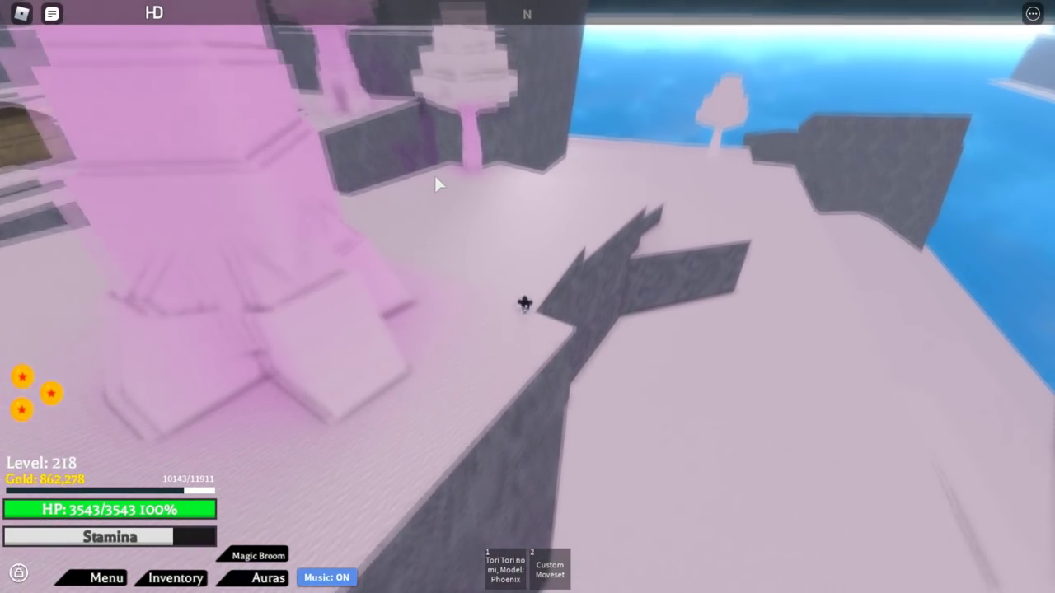
key(w)
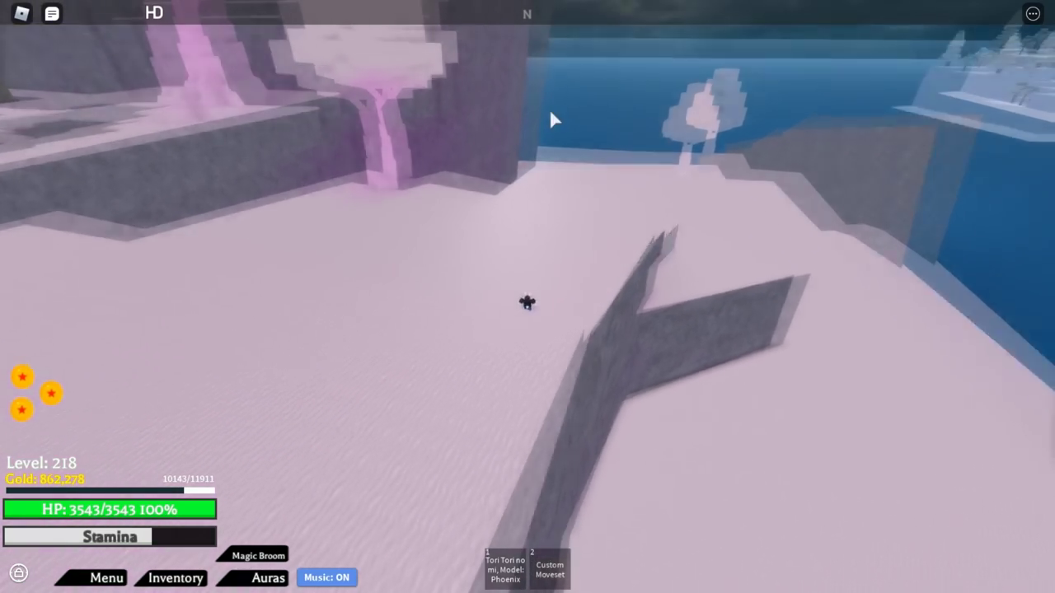
right_click(549, 108)
key(w)
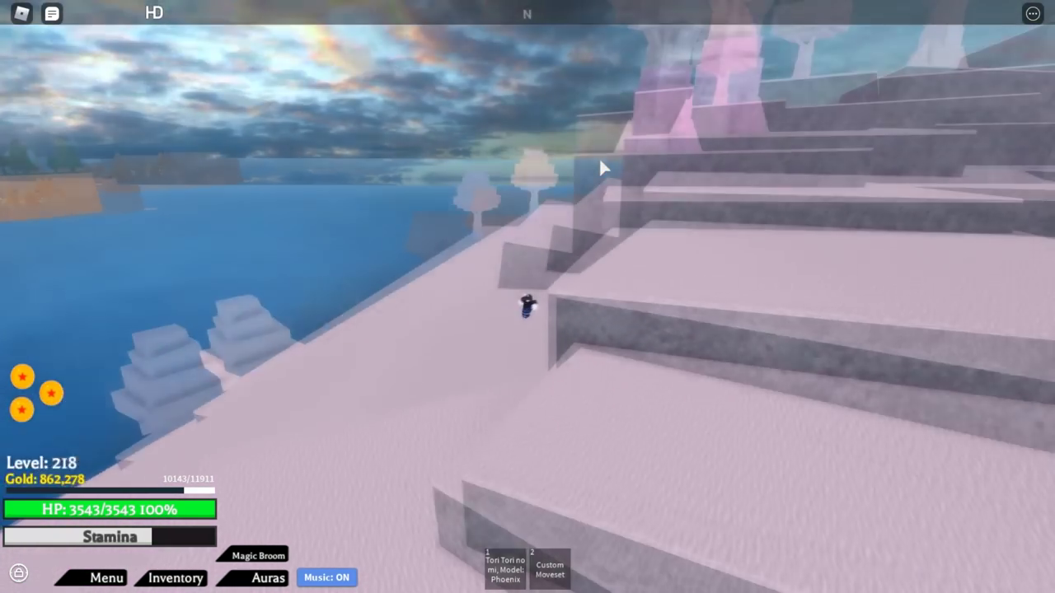
scroll(598, 168, up, 5)
Jump and dash up the cliff wall past the pink tree onto the upper ledge.
key(w)
key(space)
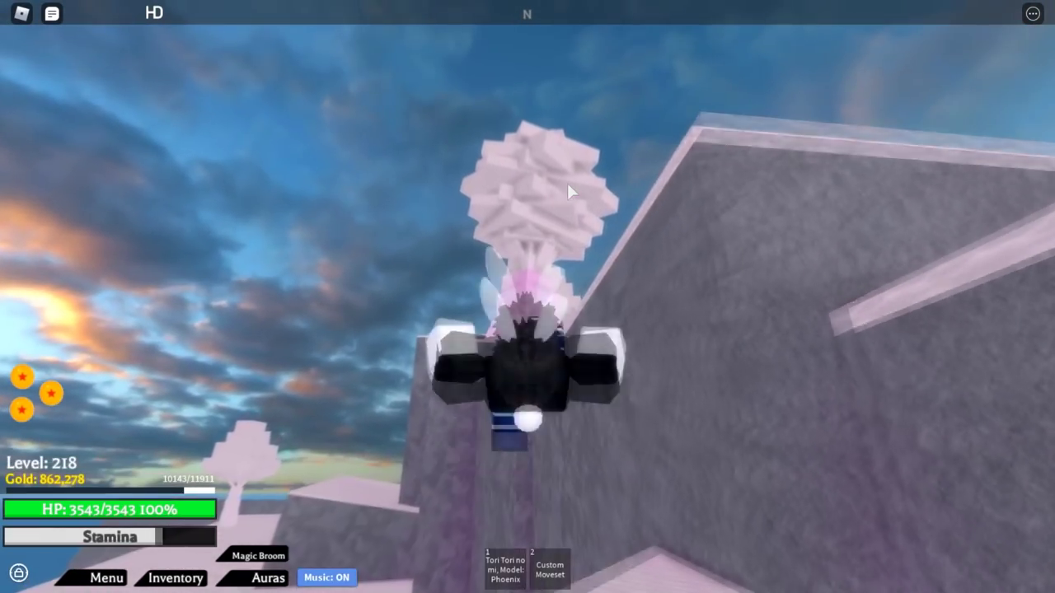
key(w)
key(space)
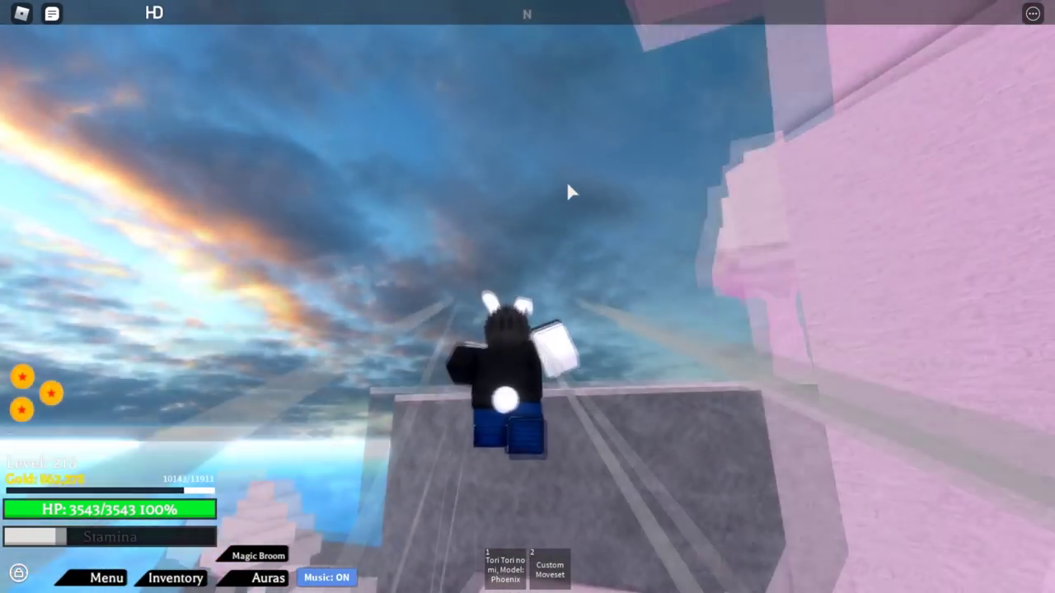
right_click(566, 181)
Charge stamina on the pink ledge and dash up to the top by the rock.
key(w)
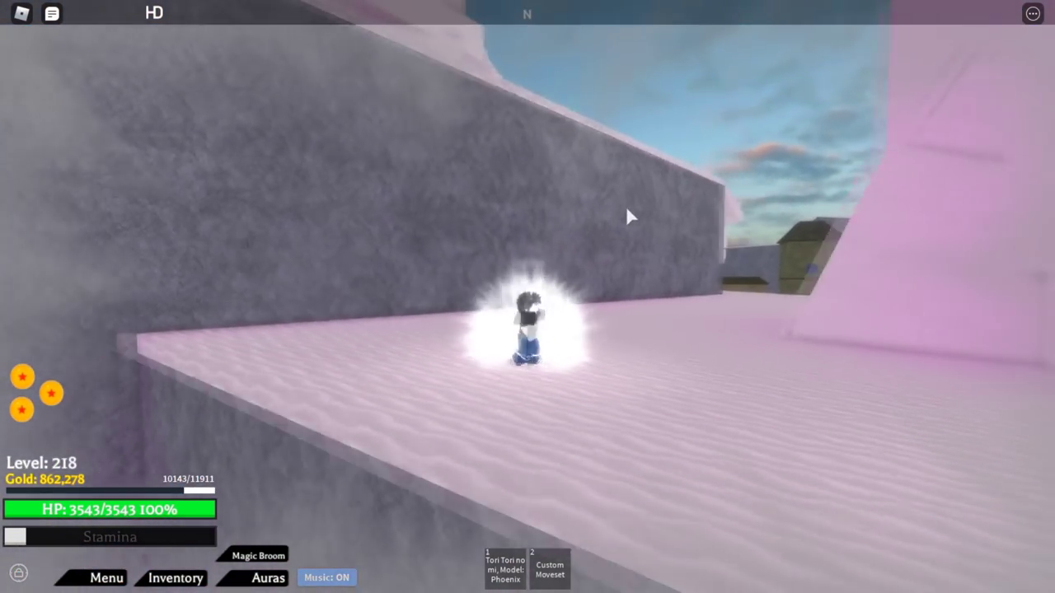
key(w)
key(space)
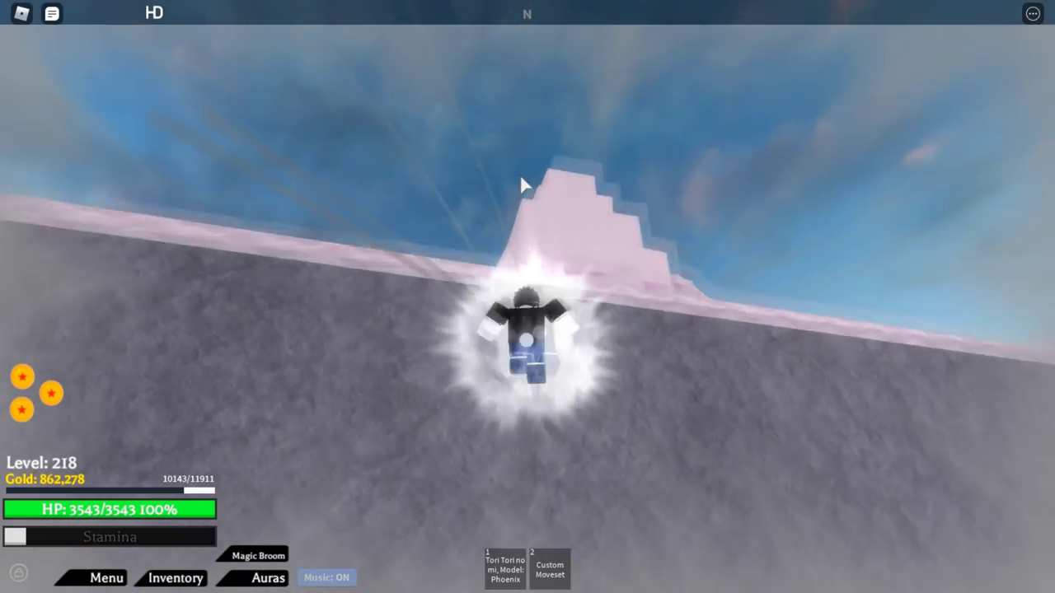
key(w)
Walk past the pink rock toward the houses and trees ahead.
right_click(519, 183)
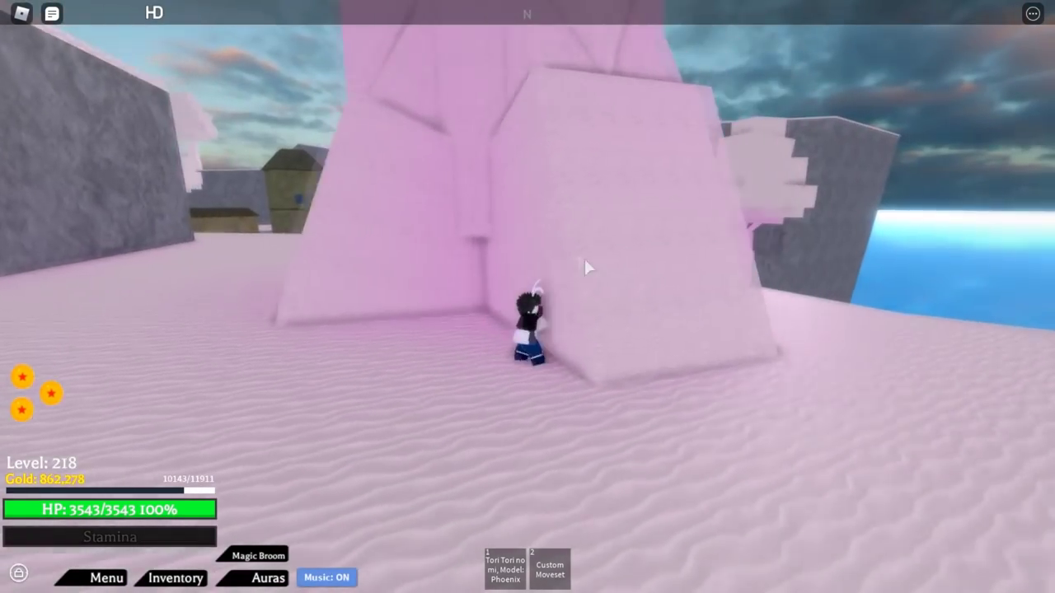
key(w)
drag(585, 259, 572, 252)
key(w)
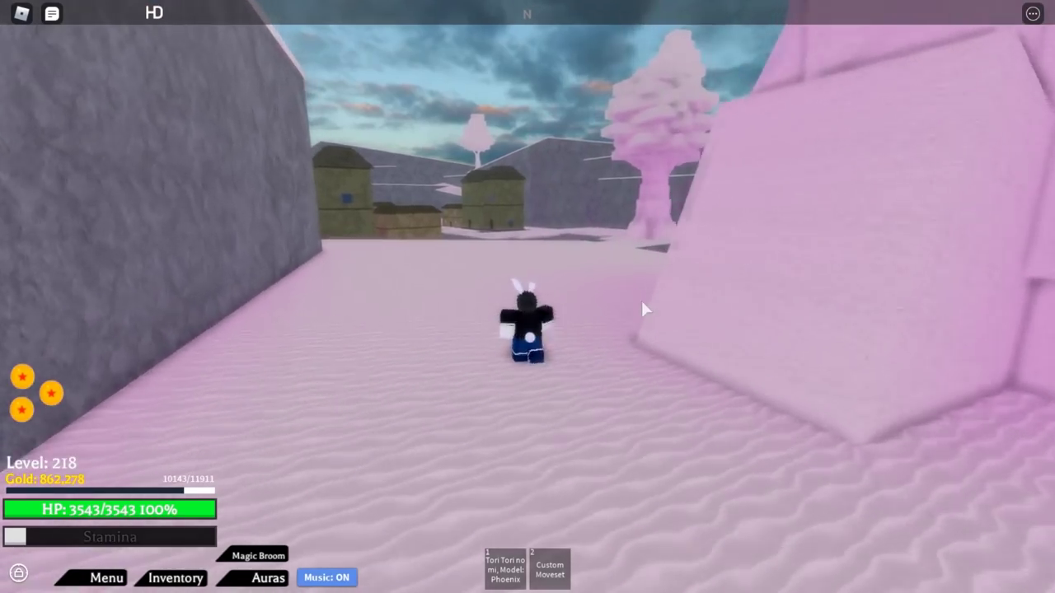
mouse_move(640, 298)
mouse_down()
mouse_move(564, 233)
mouse_move(548, 168)
mouse_up()
key(w)
key(w)
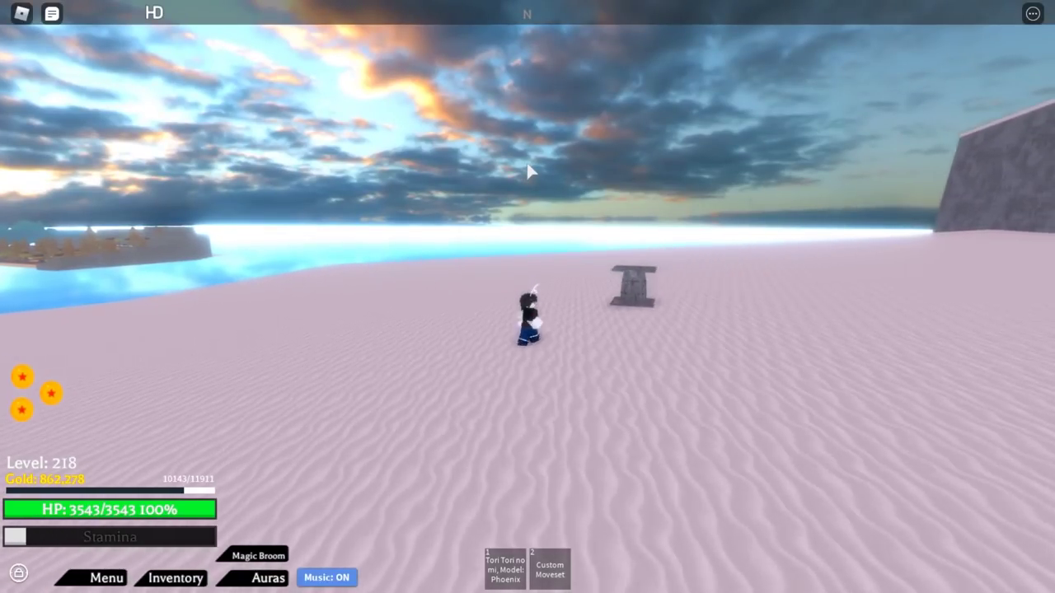
Hop onto the stone pedestal, step off, and inspect its empty pillar.
key(w)
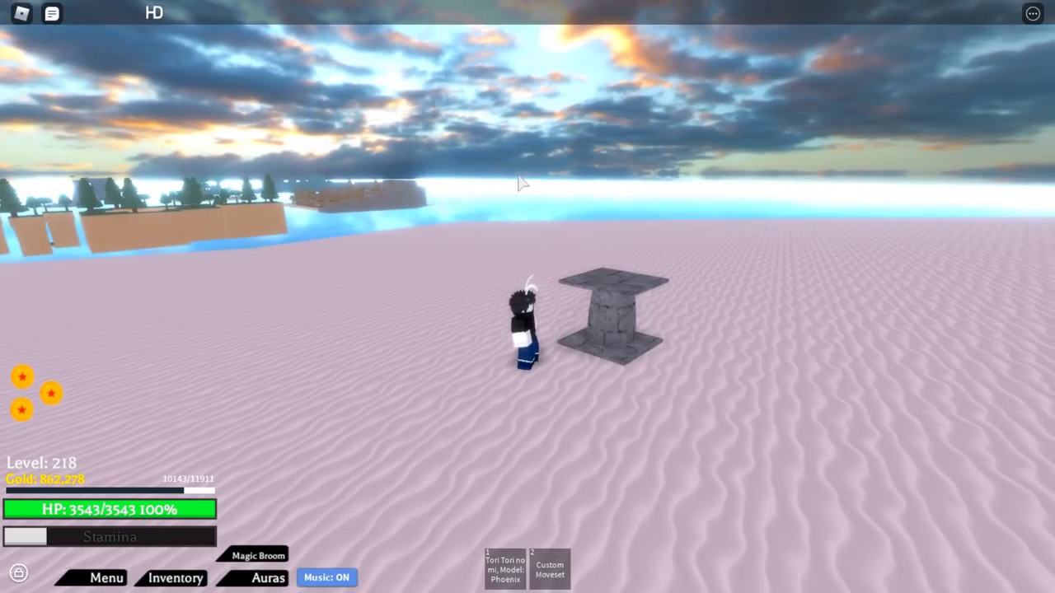
scroll(537, 191, up, 3)
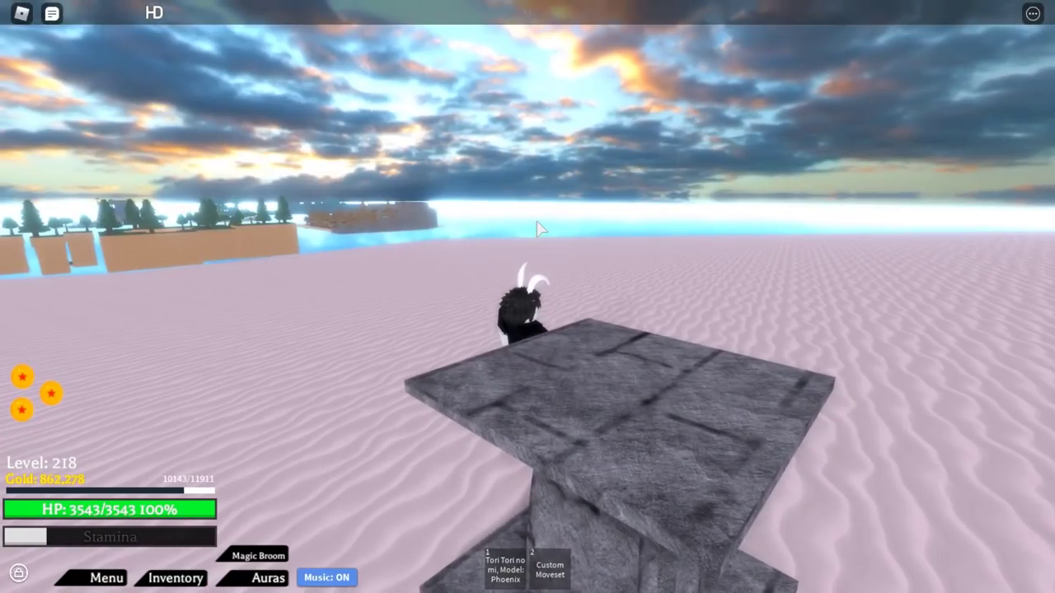
key(space)
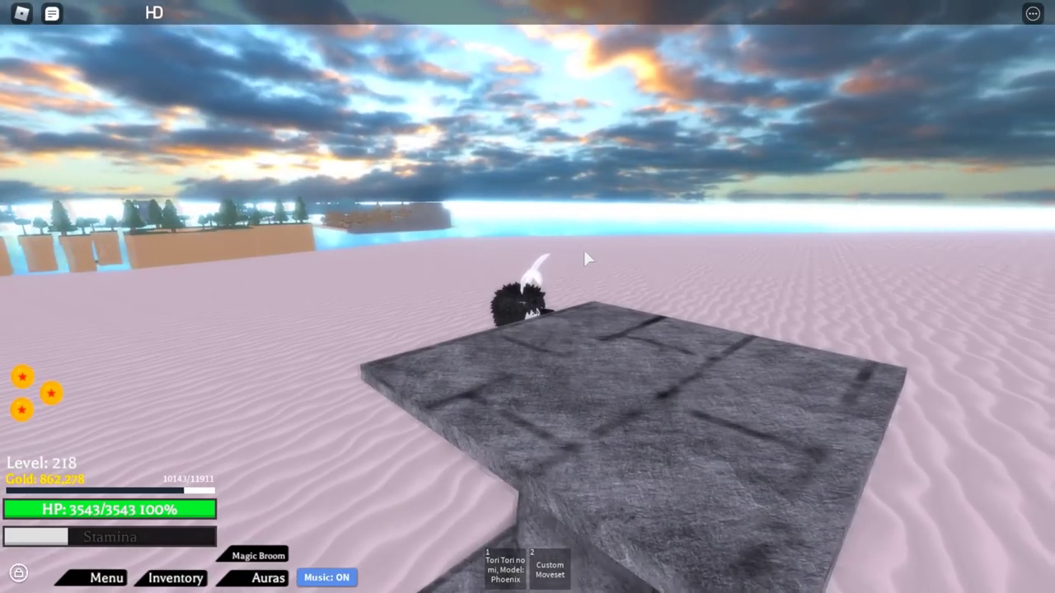
scroll(584, 250, up, 2)
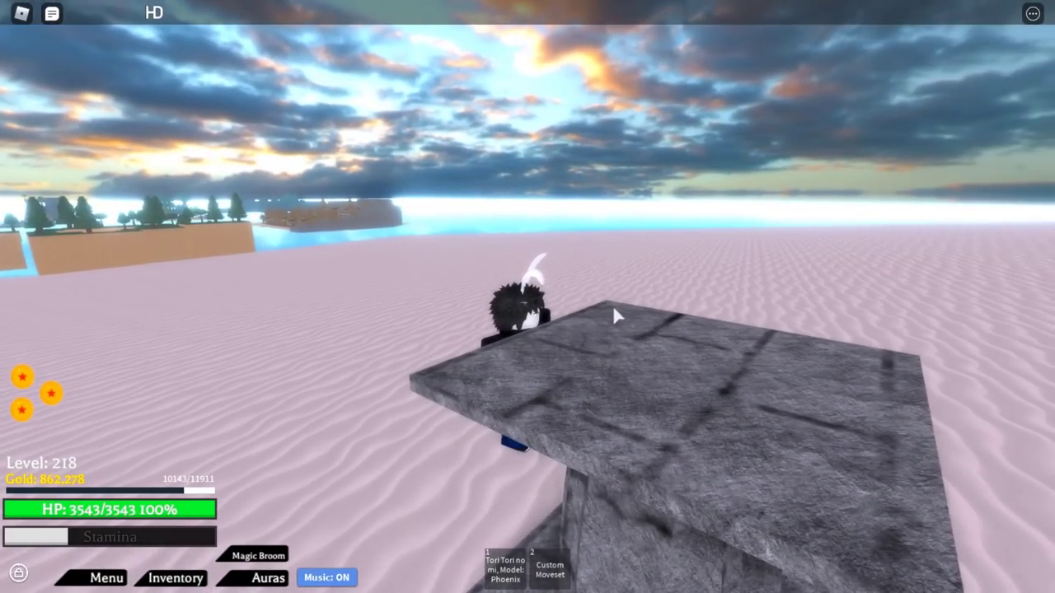
key(s)
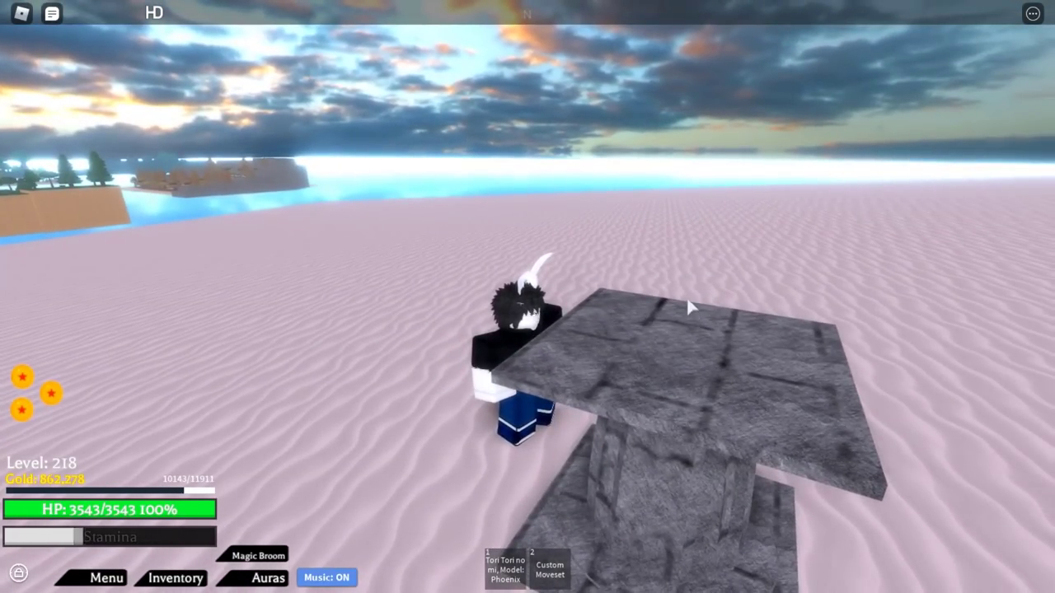
right_click(688, 306)
scroll(527, 294, up, 3)
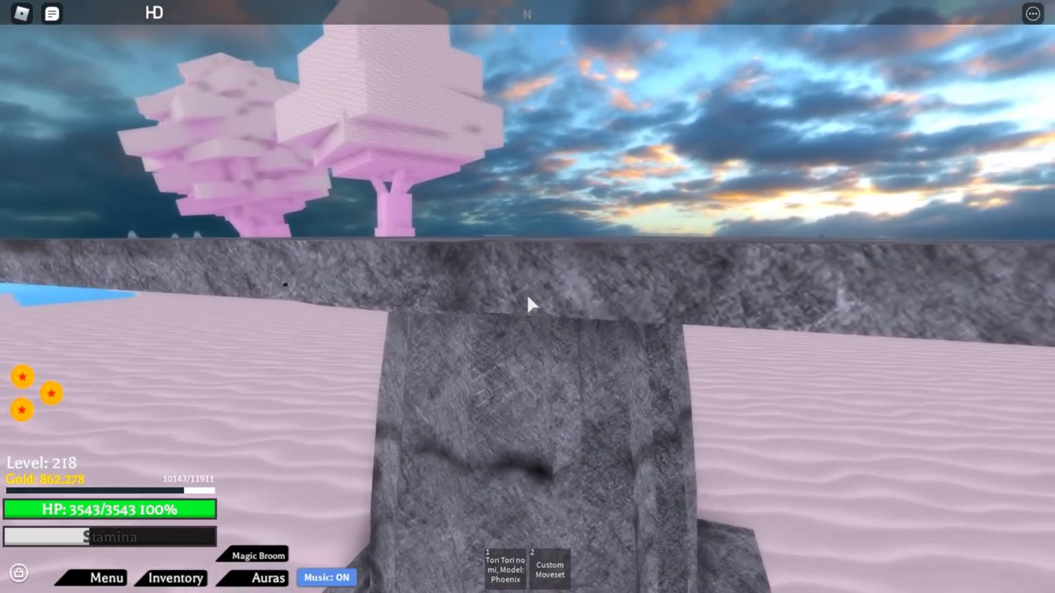
scroll(527, 293, down, 4)
mouse_move(527, 297)
mouse_down()
mouse_move(643, 303)
mouse_move(639, 285)
mouse_move(559, 225)
mouse_up()
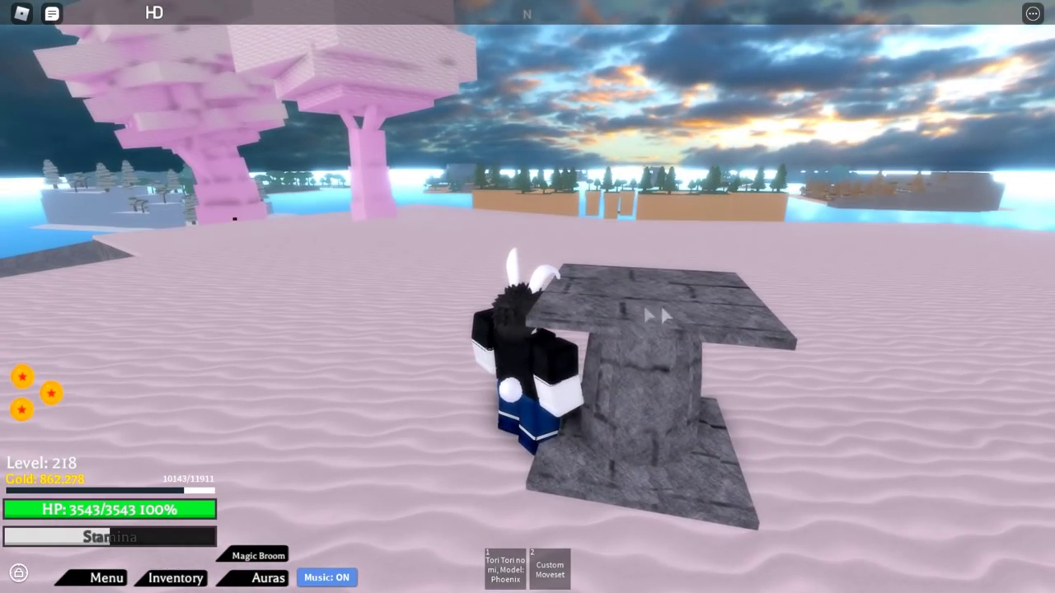
Leap onto the pink tree top and walk to the island's edge.
key(w)
key(space)
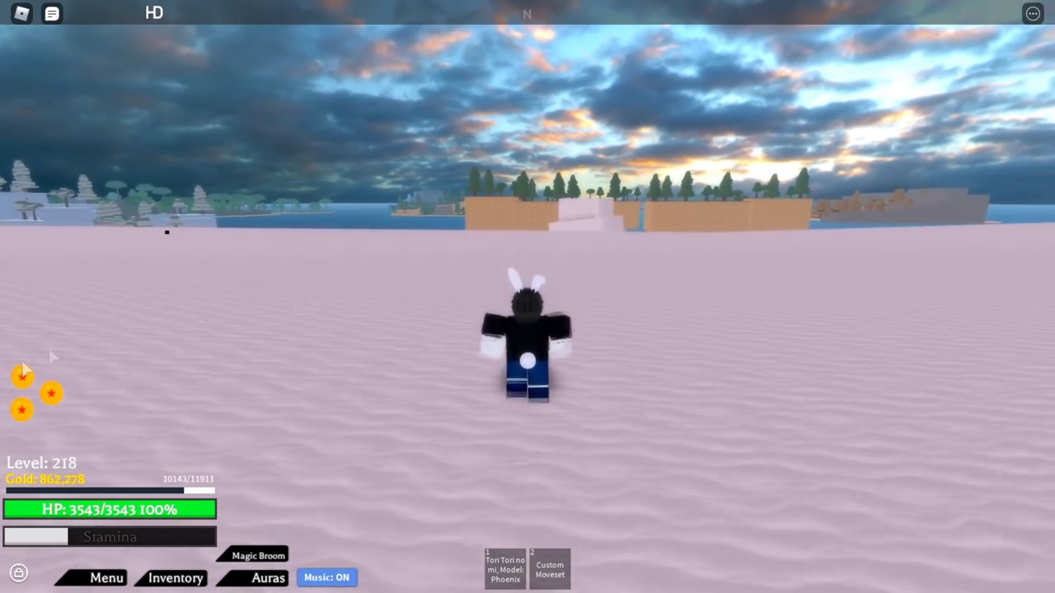
key(w)
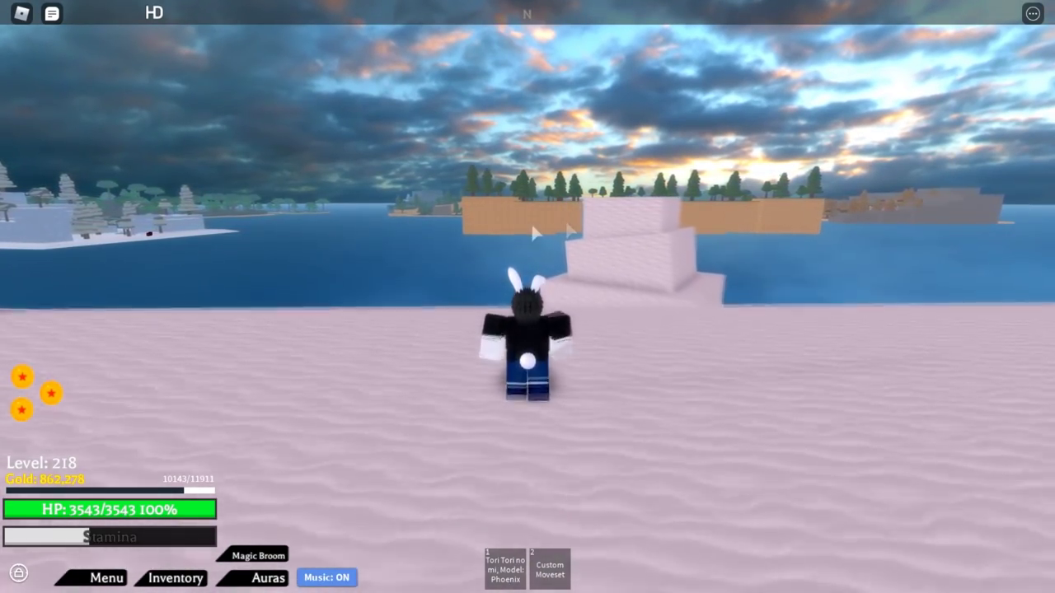
Equip the Phoenix fruit, transform with Z, and take off over the water.
key(1)
key(z)
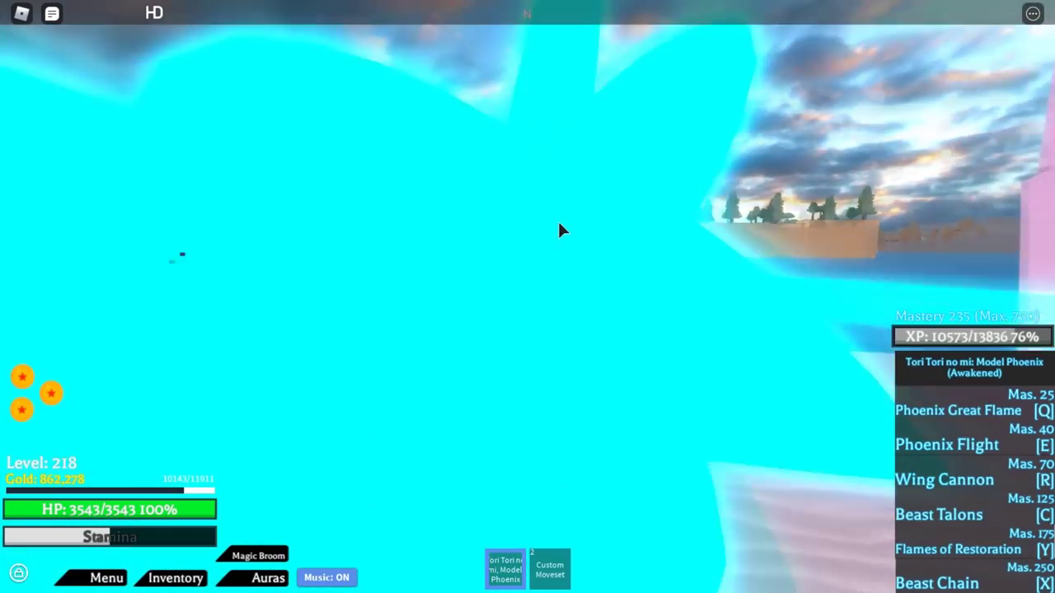
key(e)
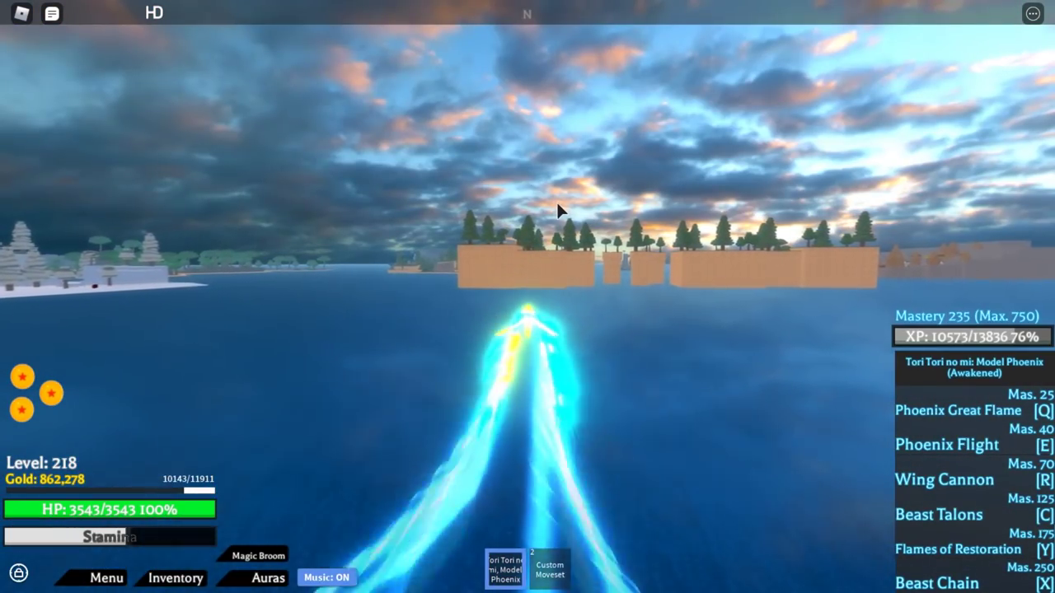
key(w)
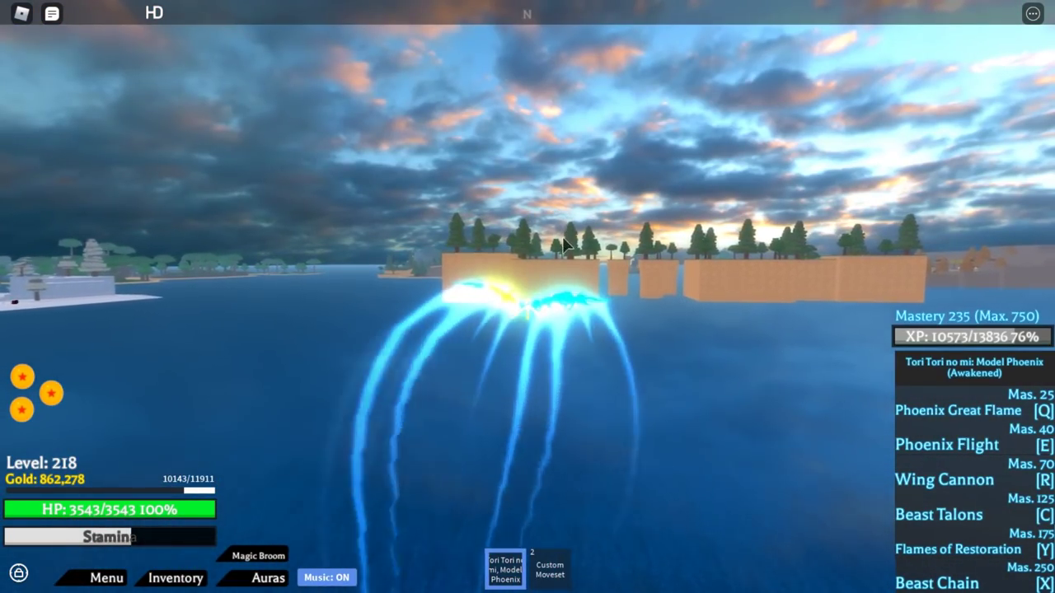
key(w)
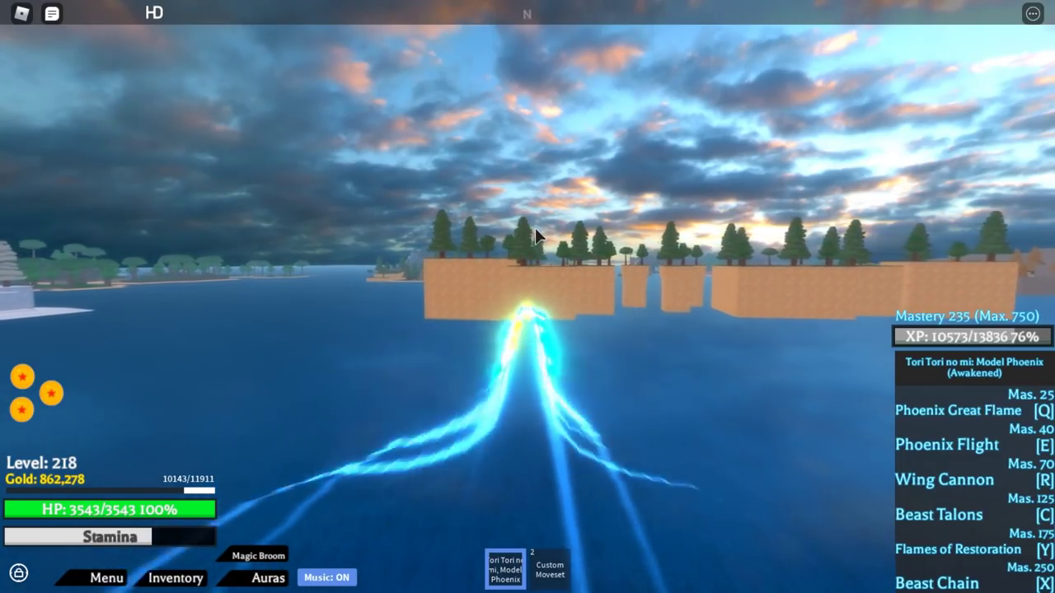
Steer the phoenix toward the snowy island and land on it.
drag(535, 227, 595, 191)
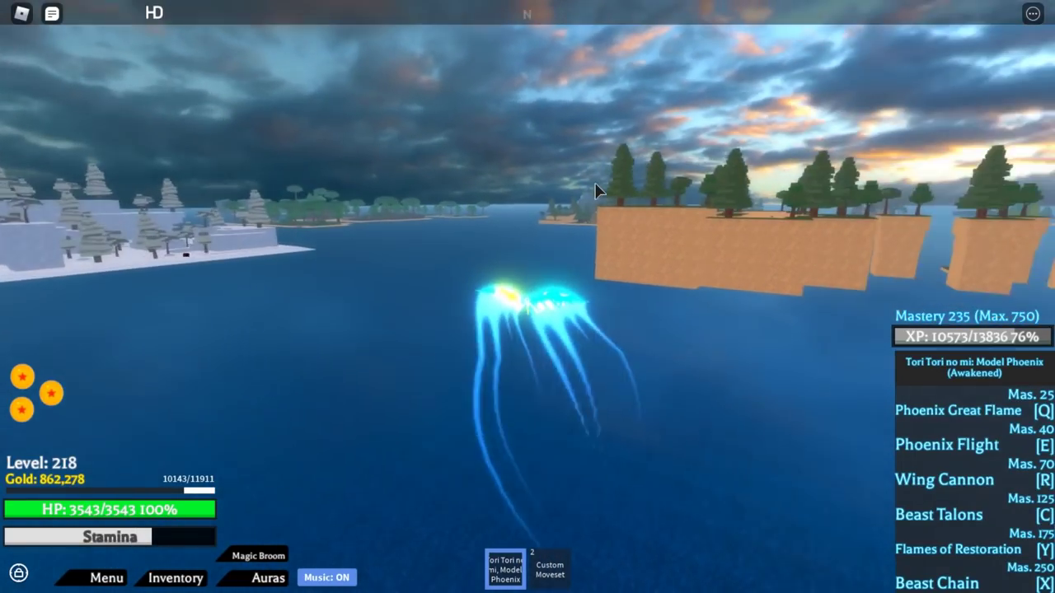
key(w)
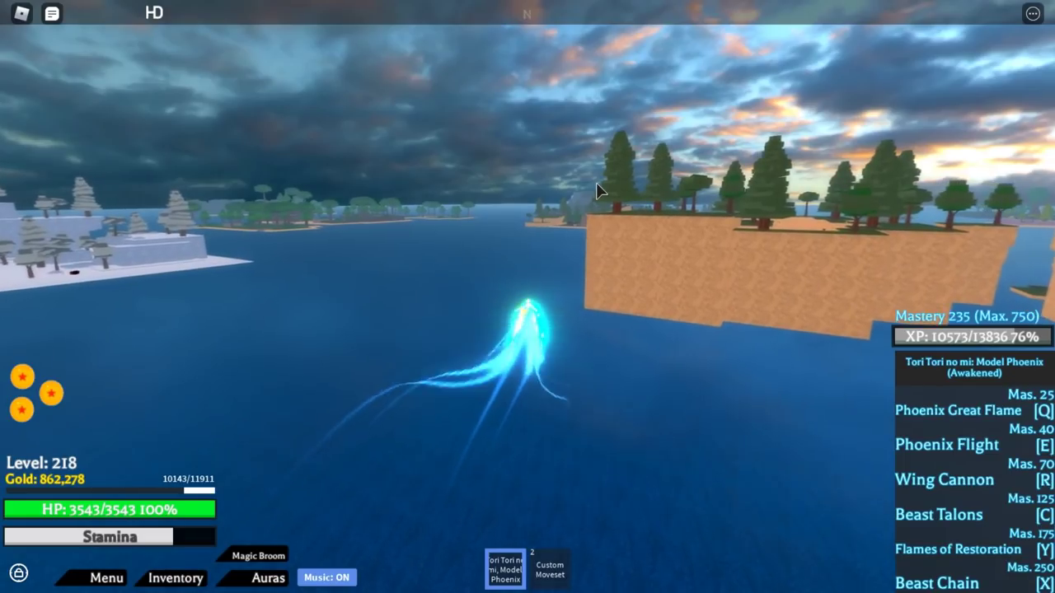
key(w)
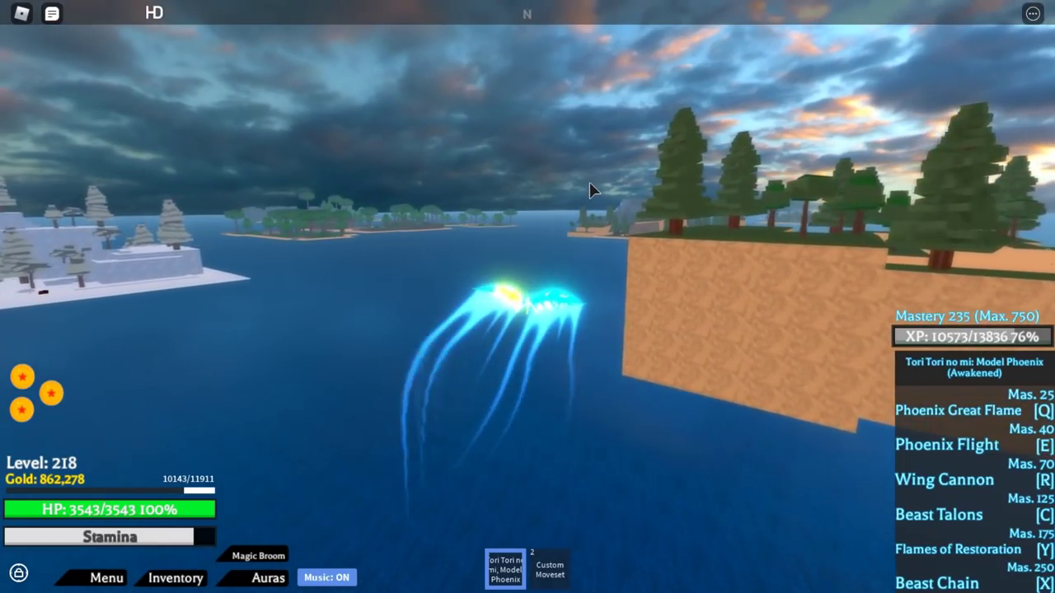
right_click(589, 190)
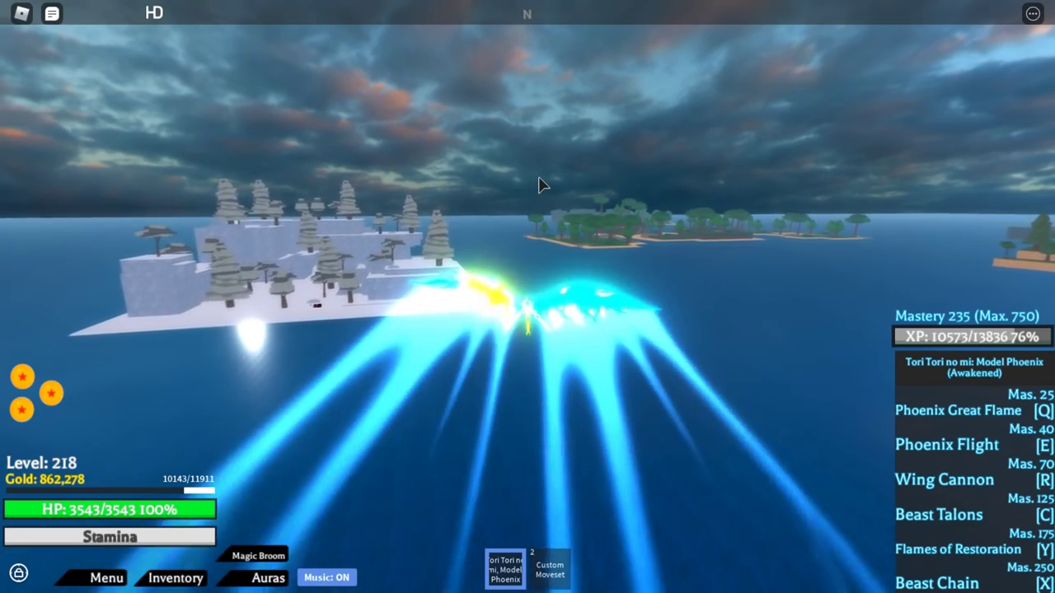
key(a)
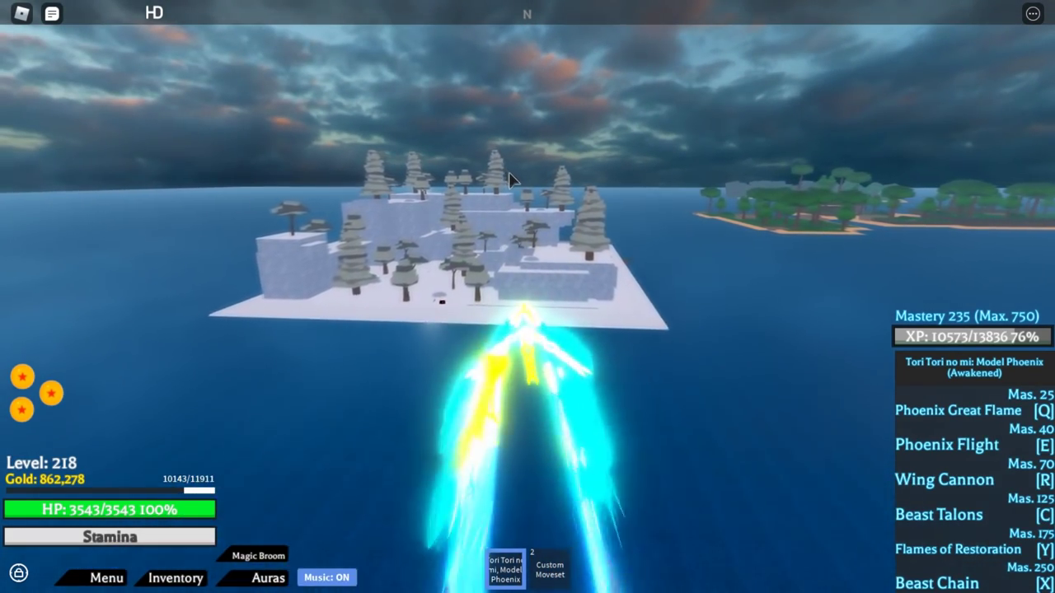
key(w)
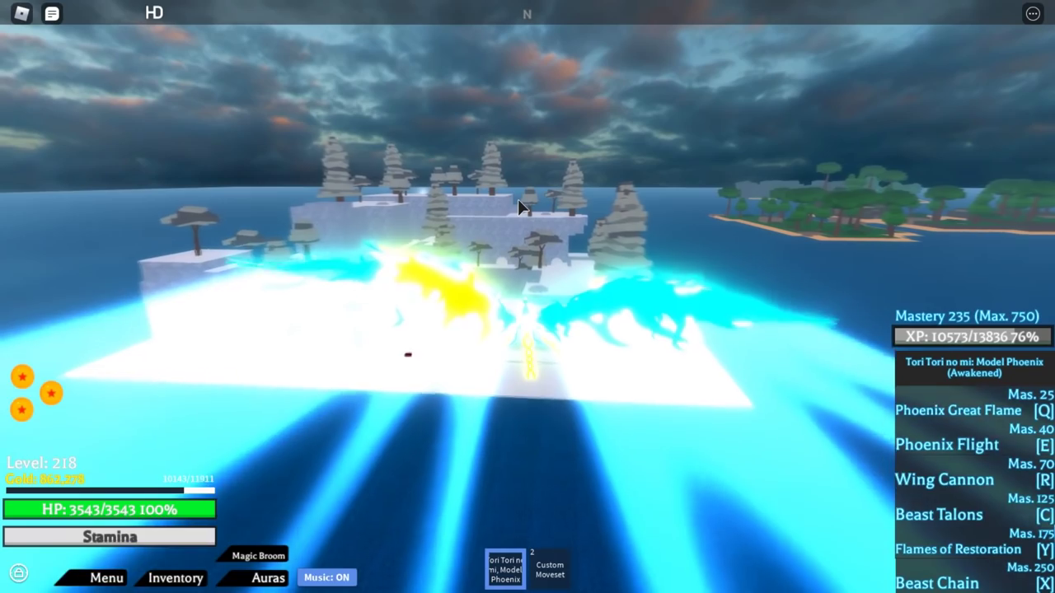
Fly across the snowy island, past its cliff, and out over the sea.
key(w)
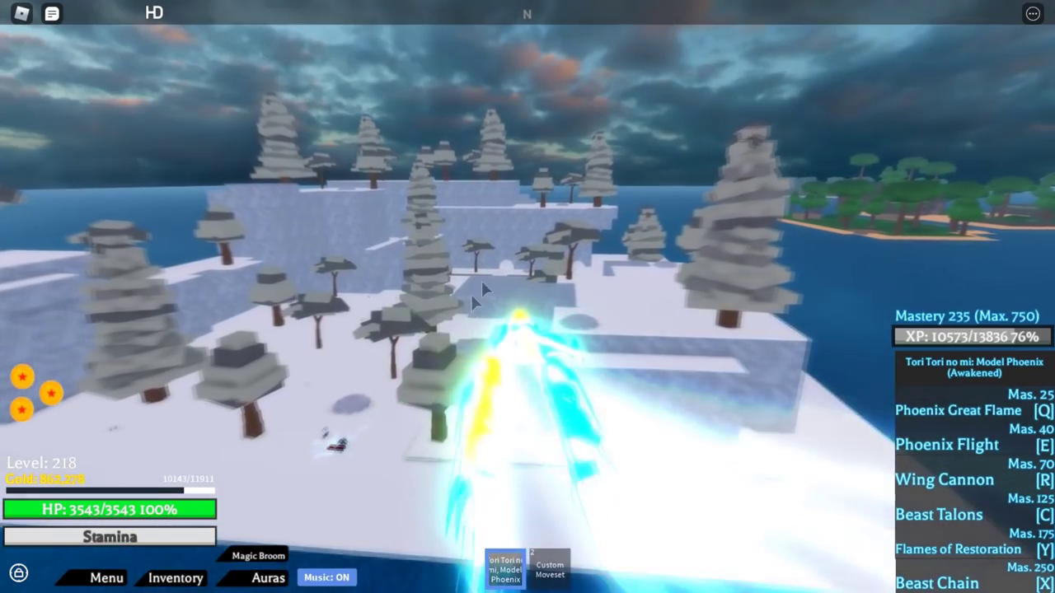
key(w)
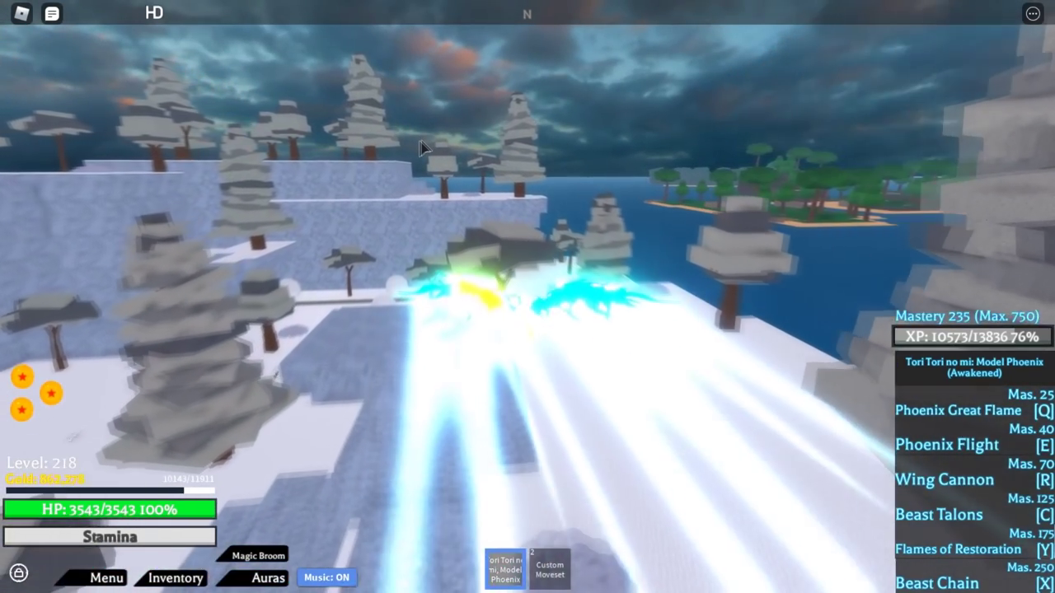
key(w)
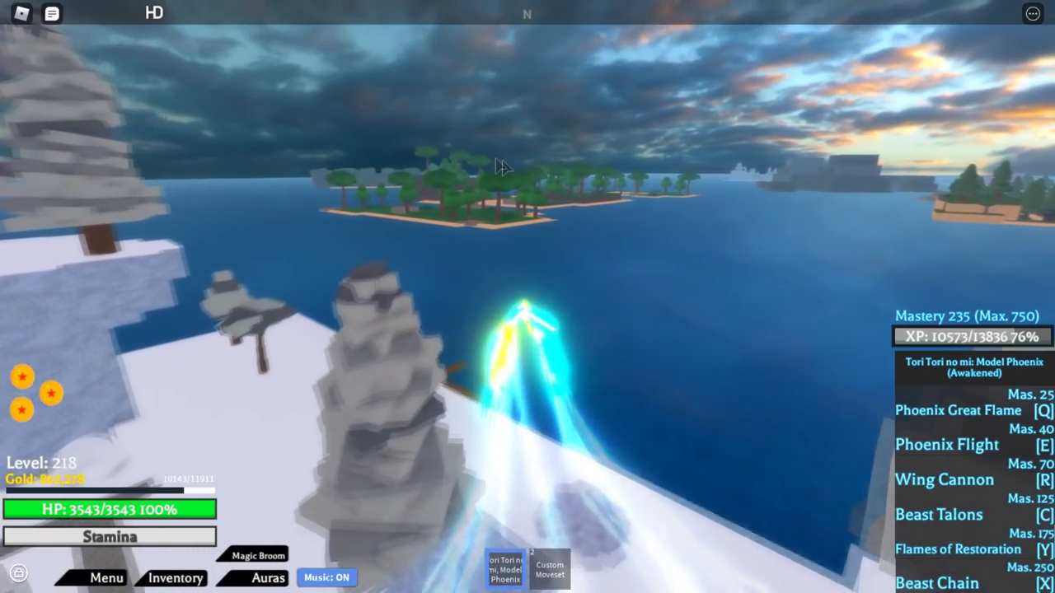
key(w)
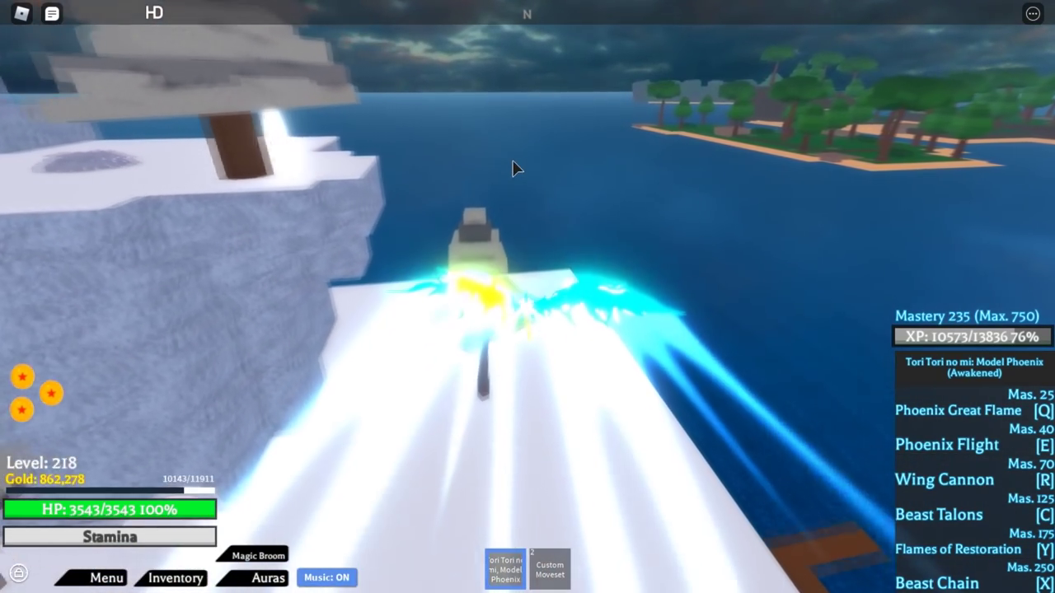
key(w)
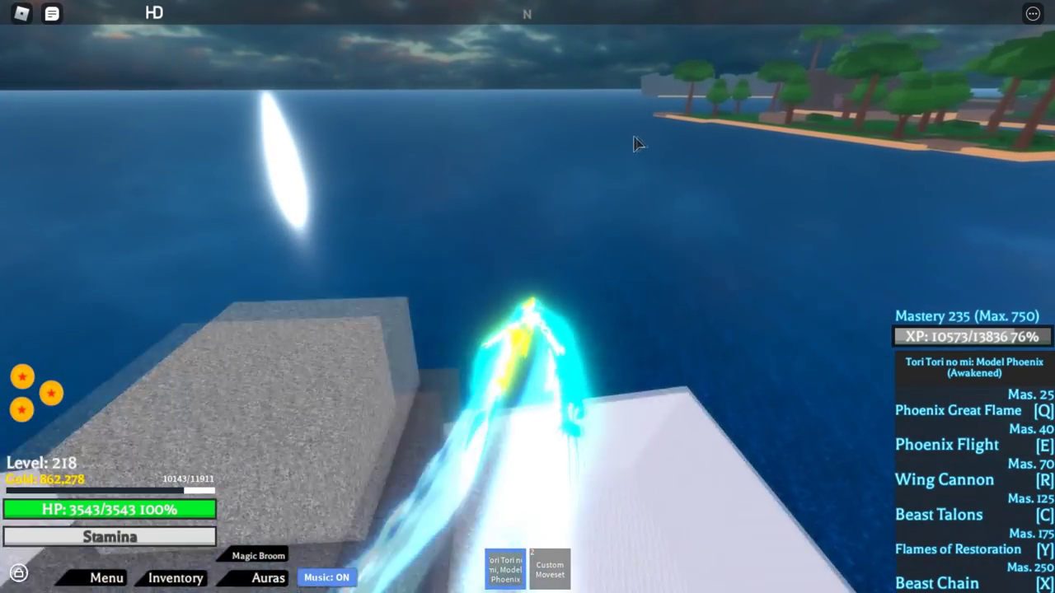
key(w)
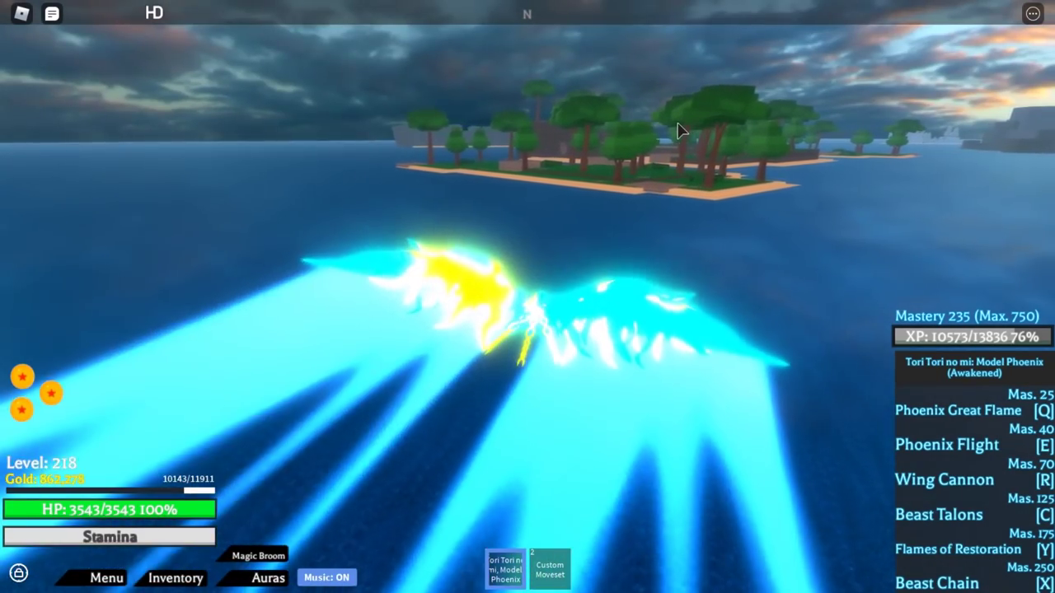
Fly over the sea and across the green island's trees to the water channel.
key(w)
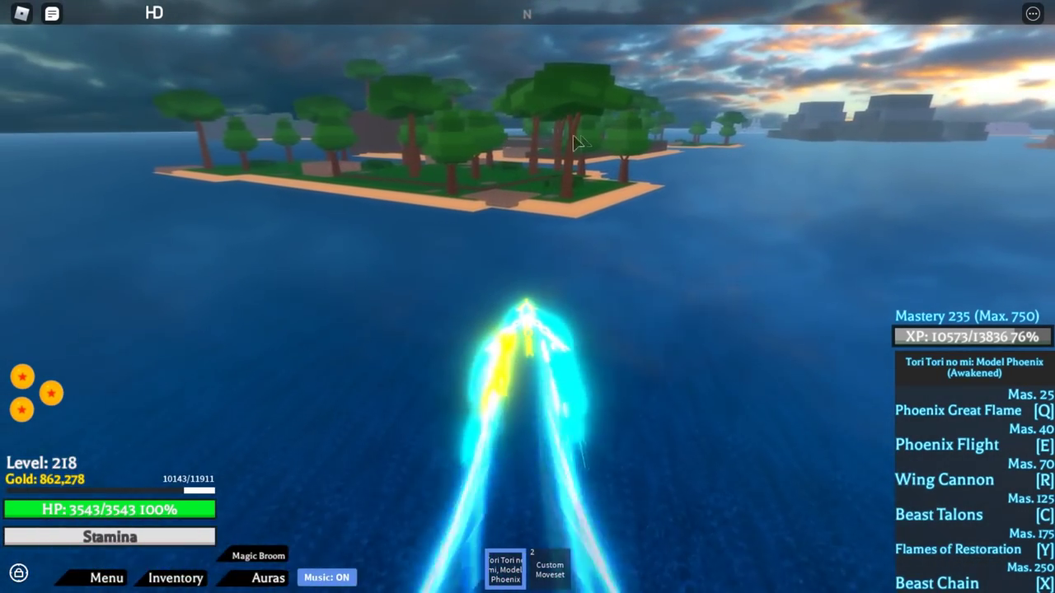
key(w)
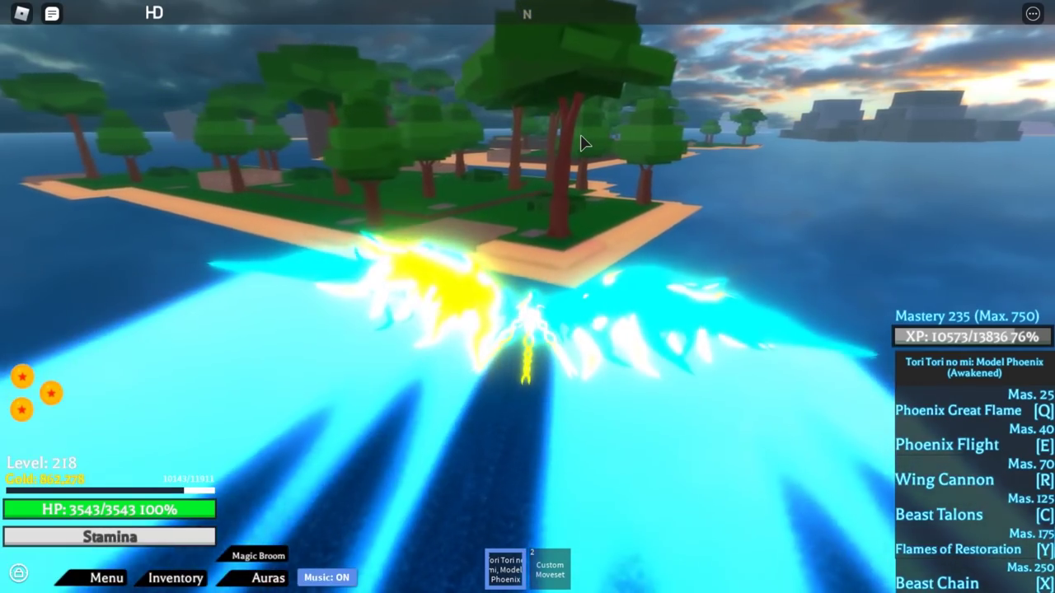
key(w)
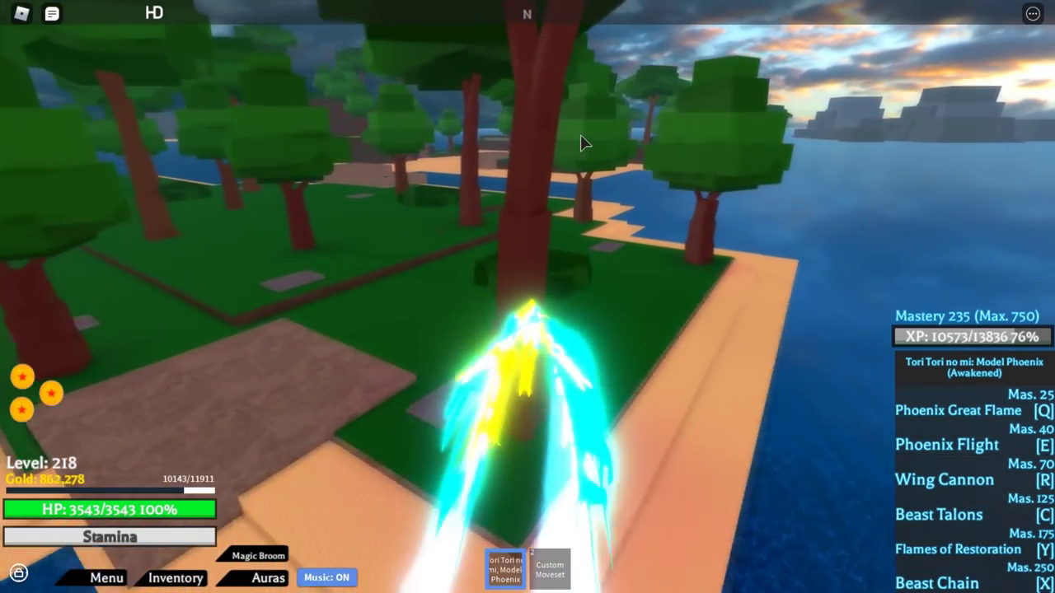
key(w)
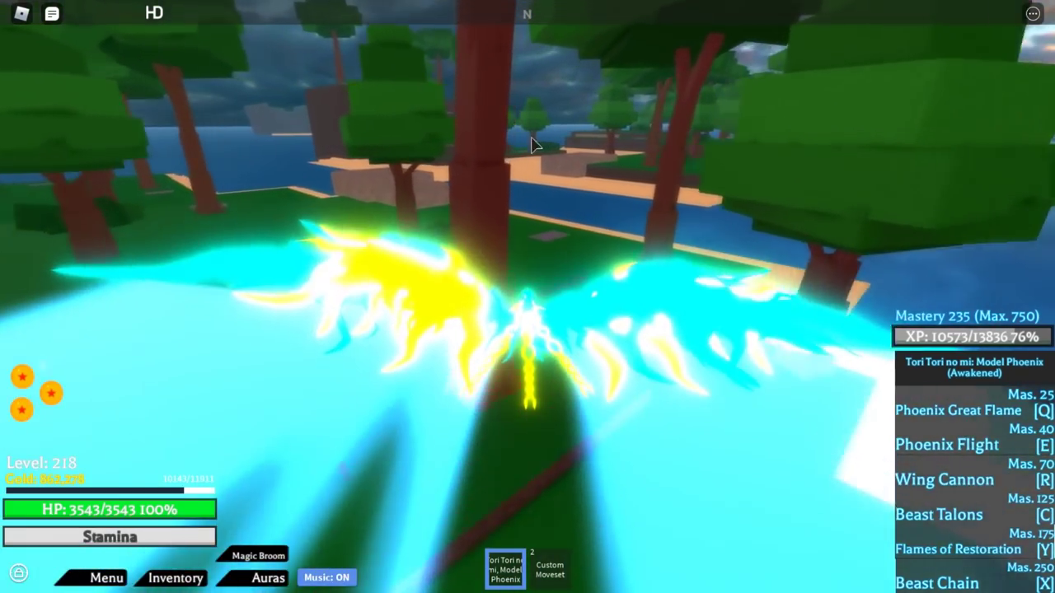
key(w)
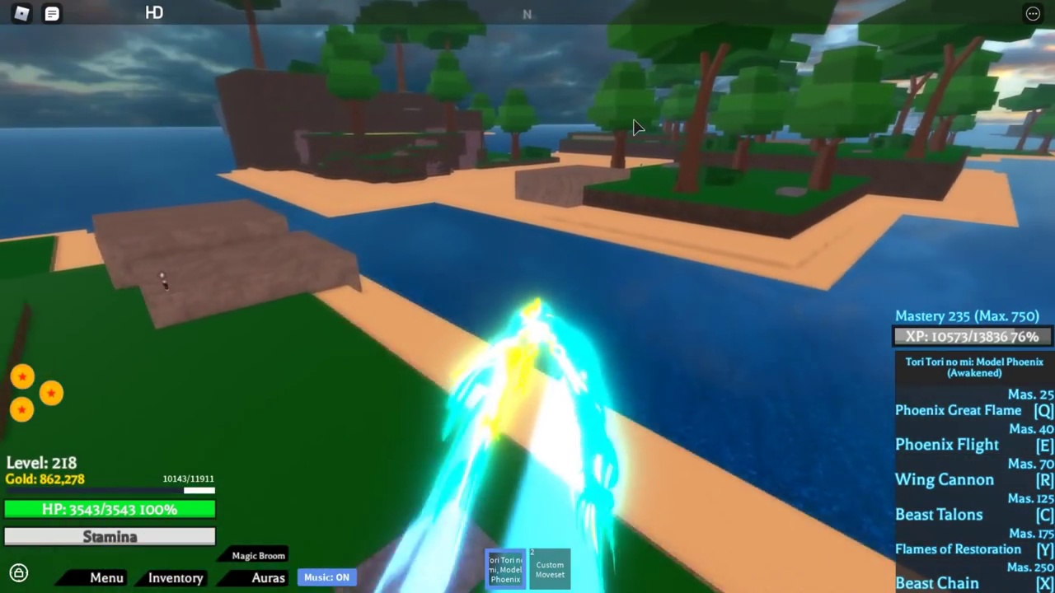
key(w)
Fly across the next grassy island, searching it from the air.
key(w)
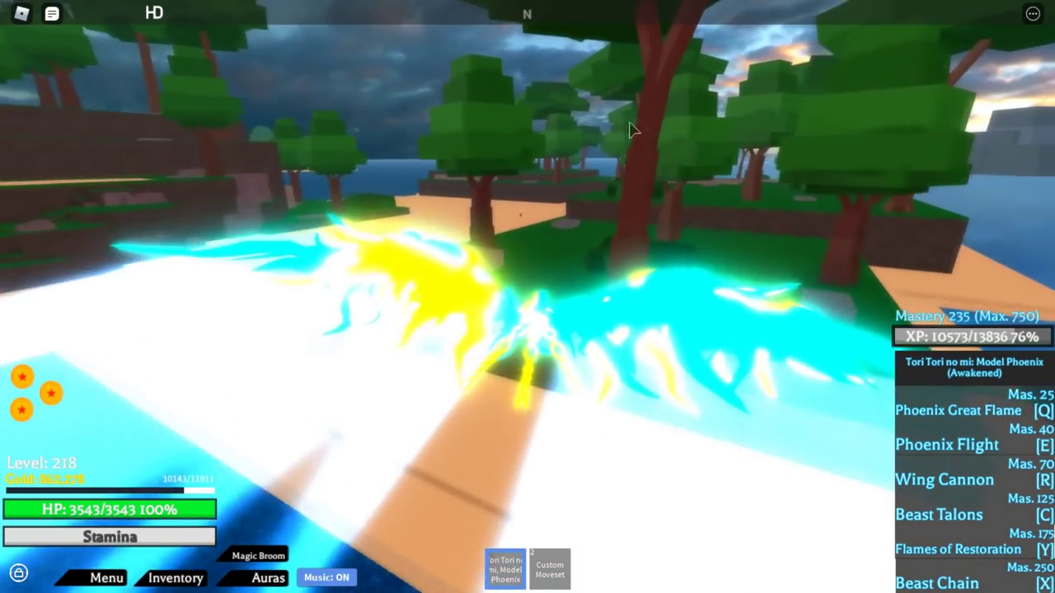
key(w)
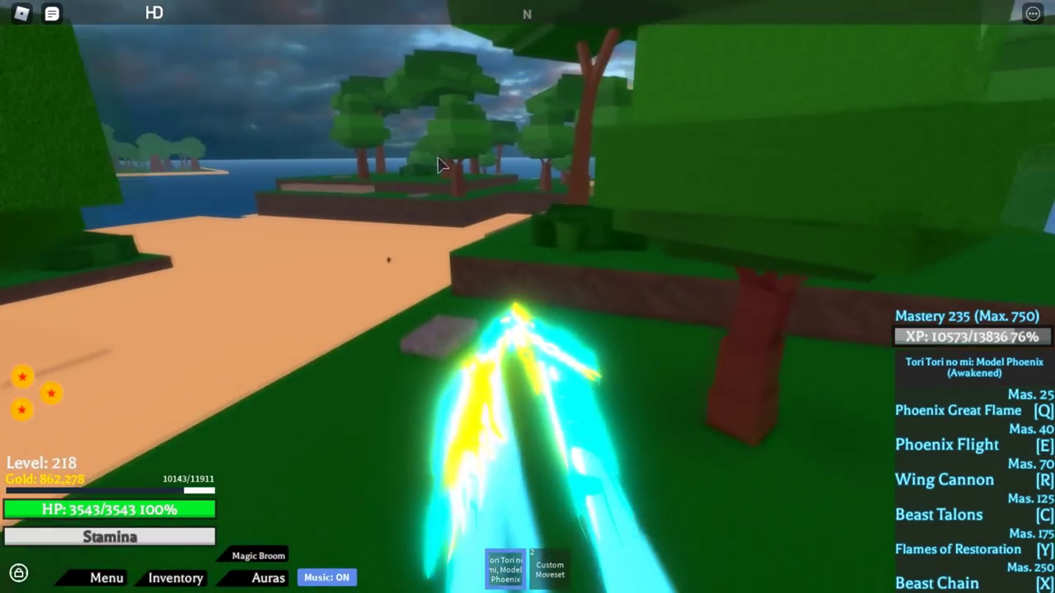
key(w)
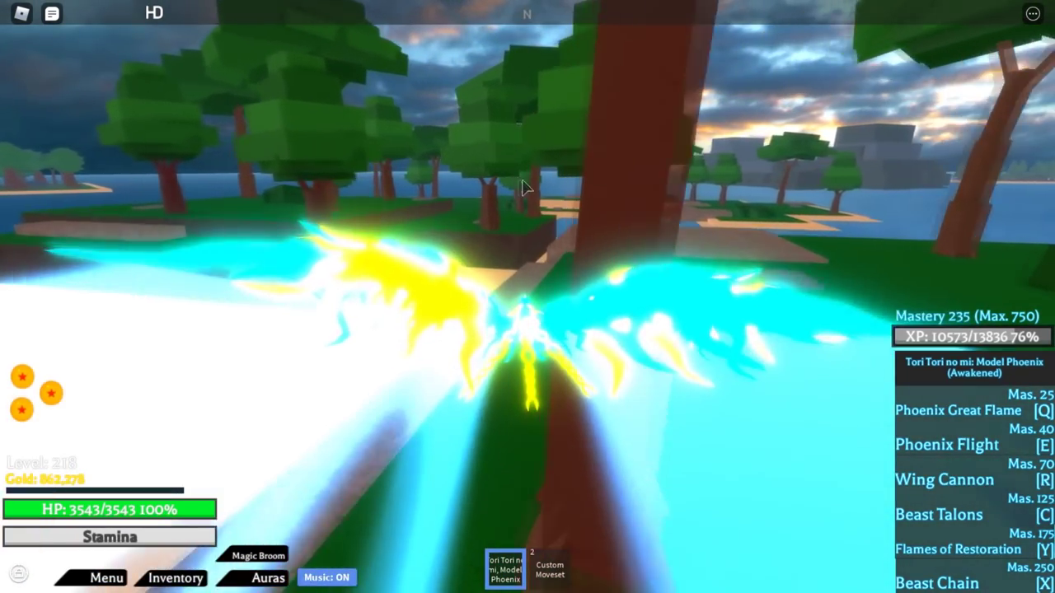
key(w)
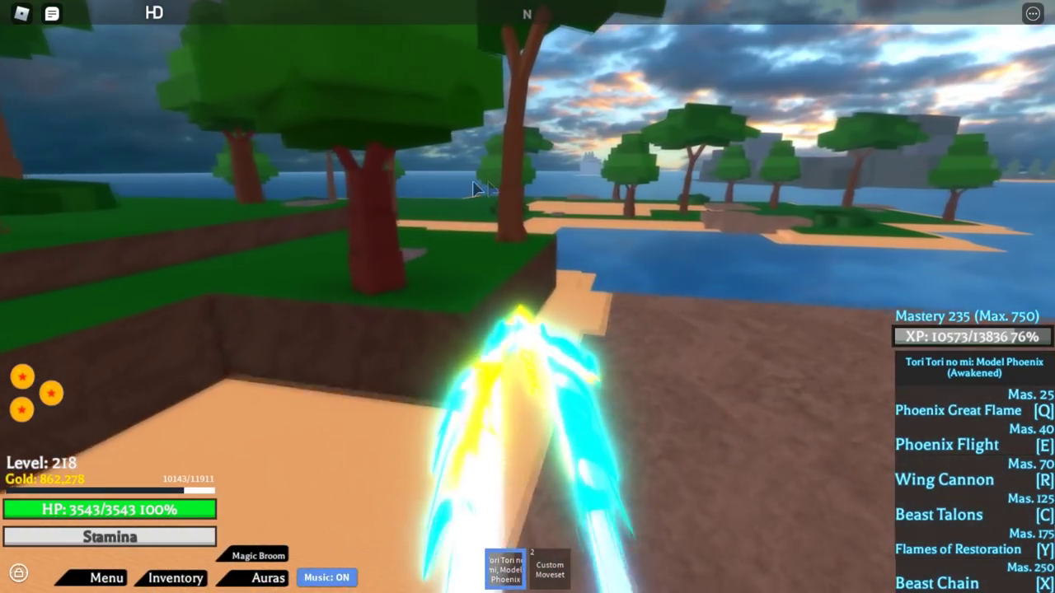
key(w)
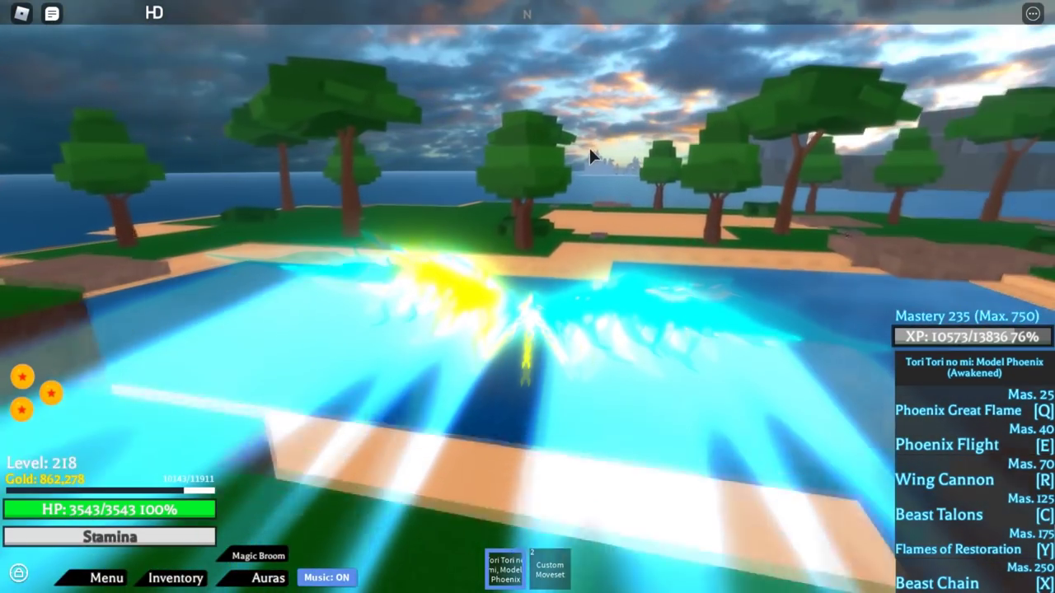
key(w)
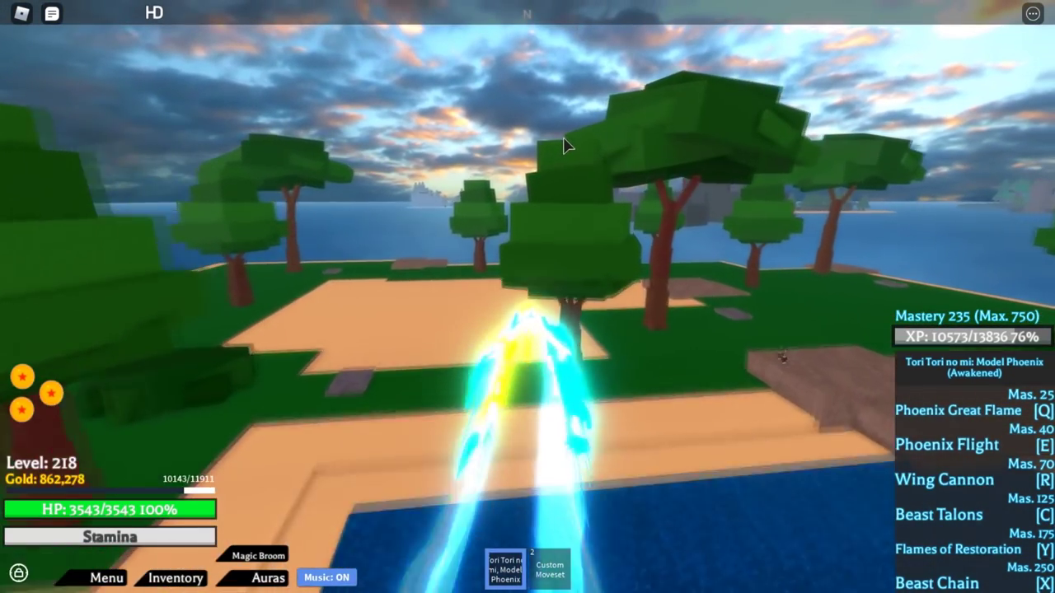
key(w)
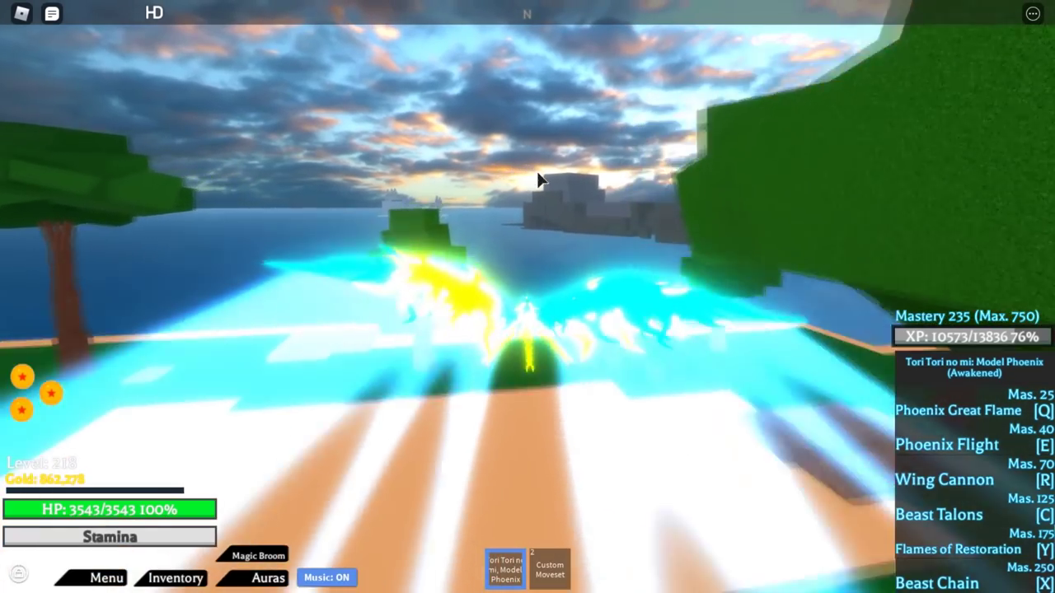
Fly over the water to the rocky islet and through its rocks.
key(w)
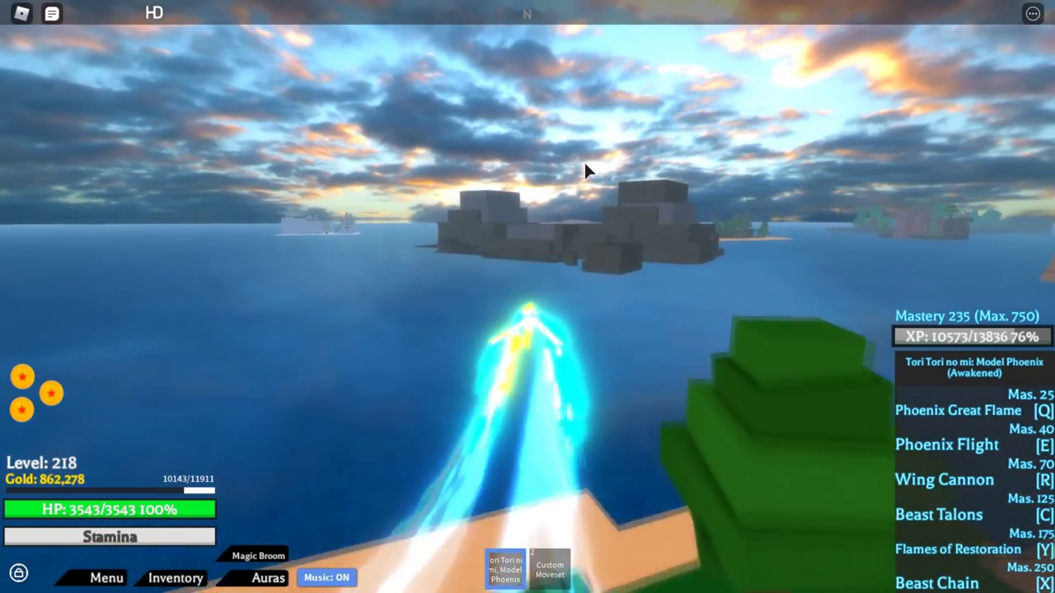
key(w)
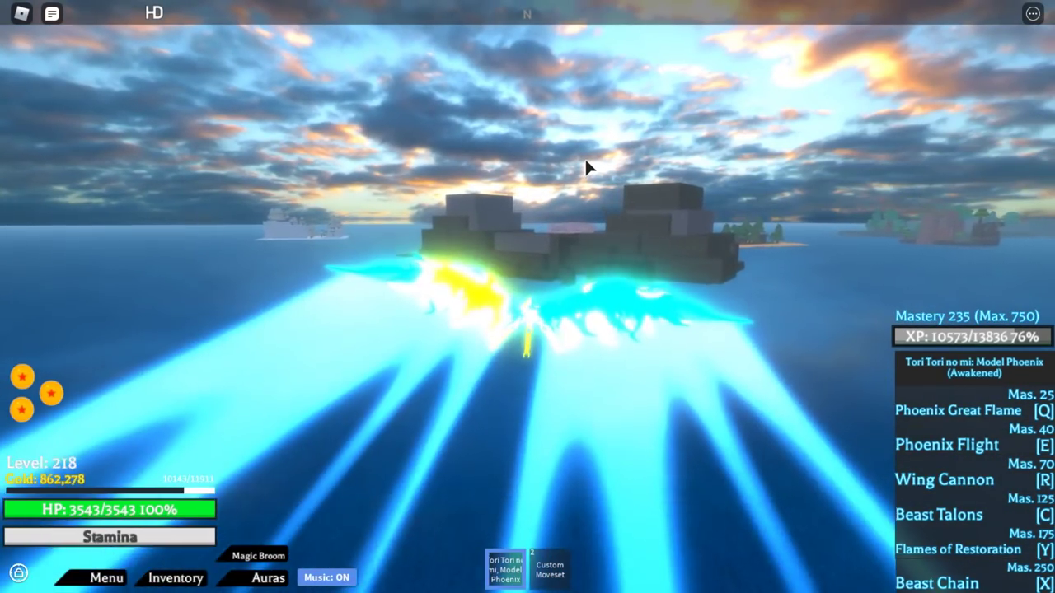
key(w)
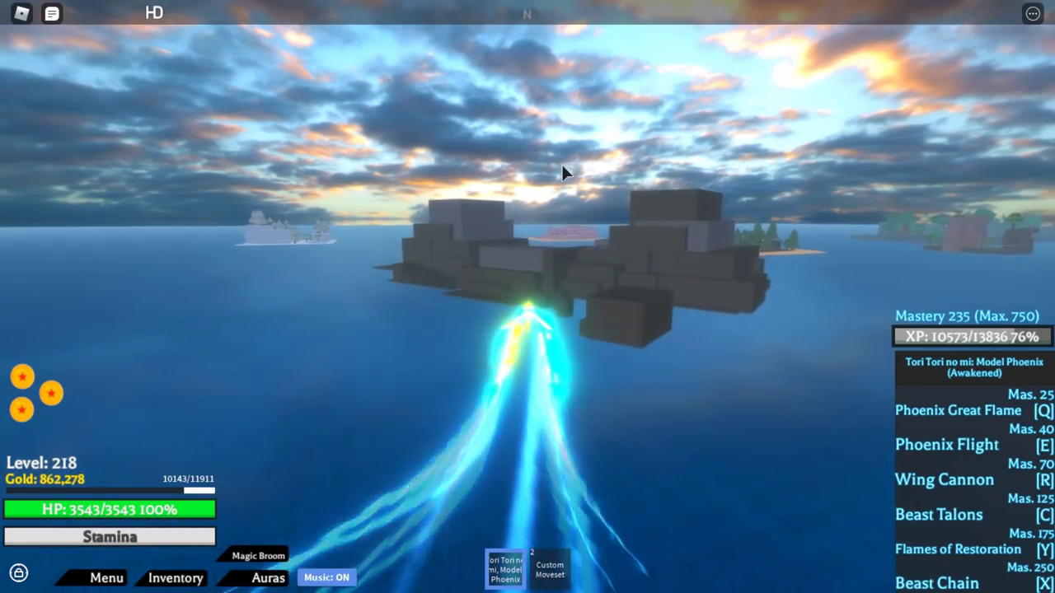
key(w)
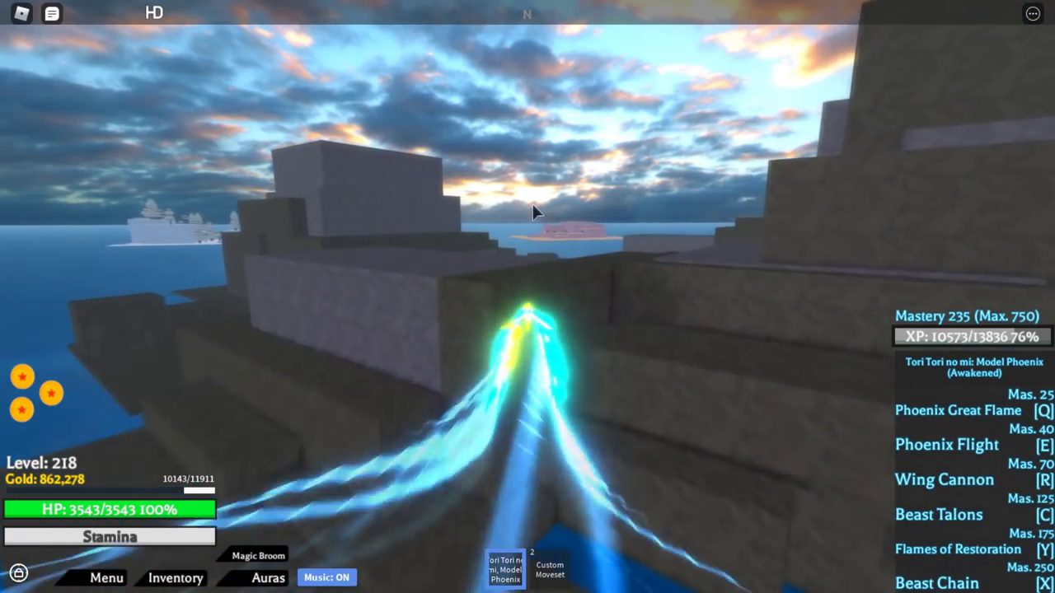
key(w)
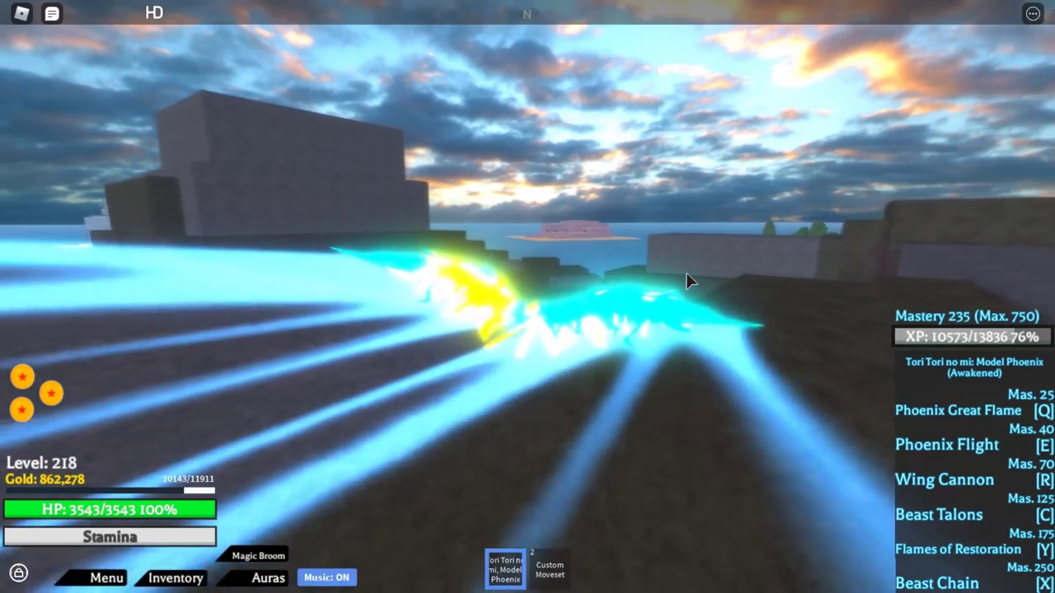
key(w)
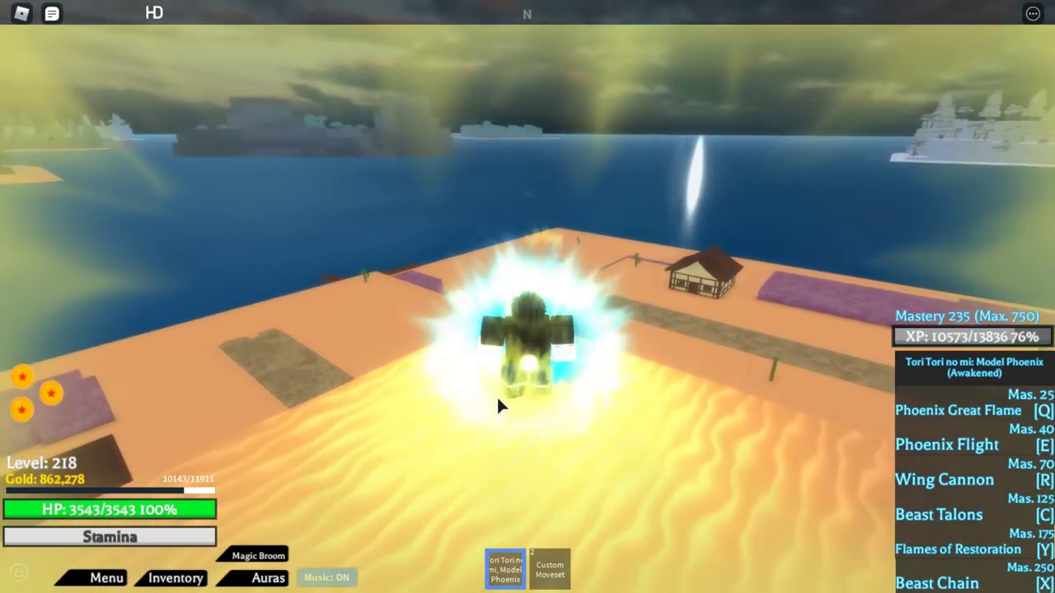
Open and close the game menu, then turn the view while crossing the desert.
key(Escape)
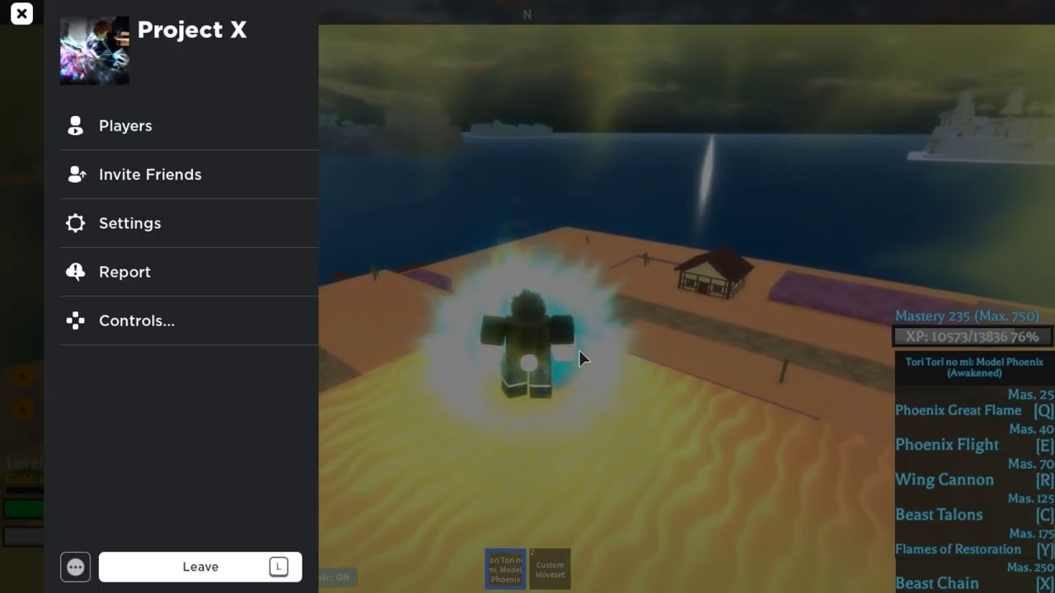
key(Escape)
right_click(534, 245)
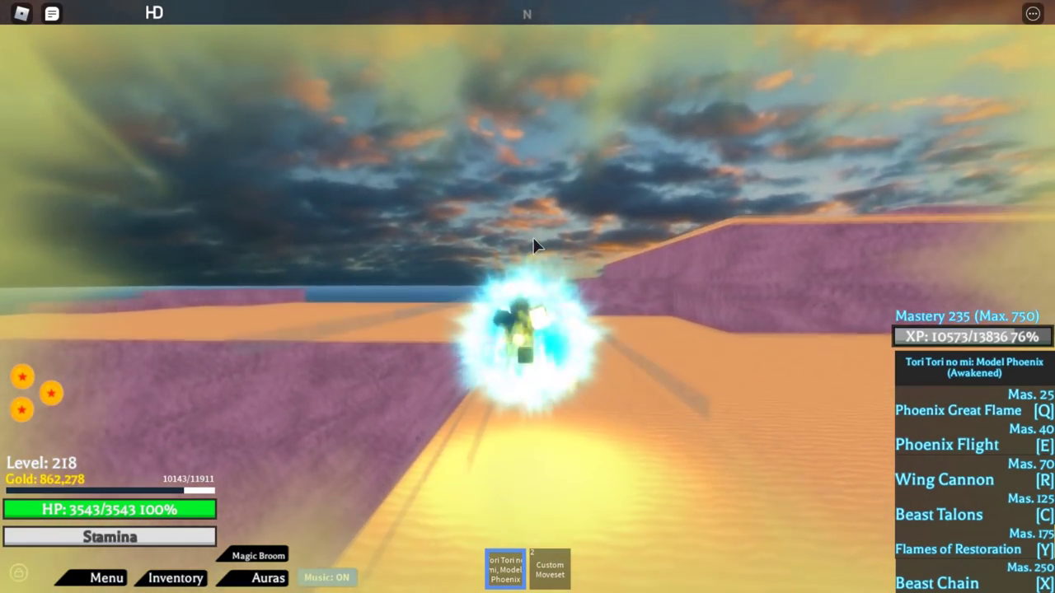
drag(534, 245, 532, 238)
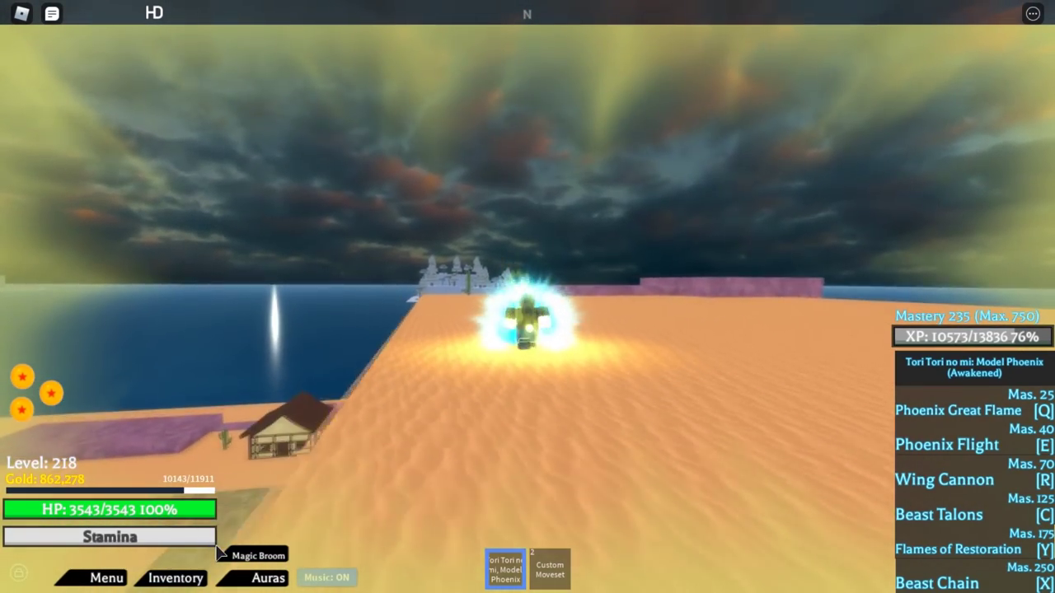
right_click(544, 207)
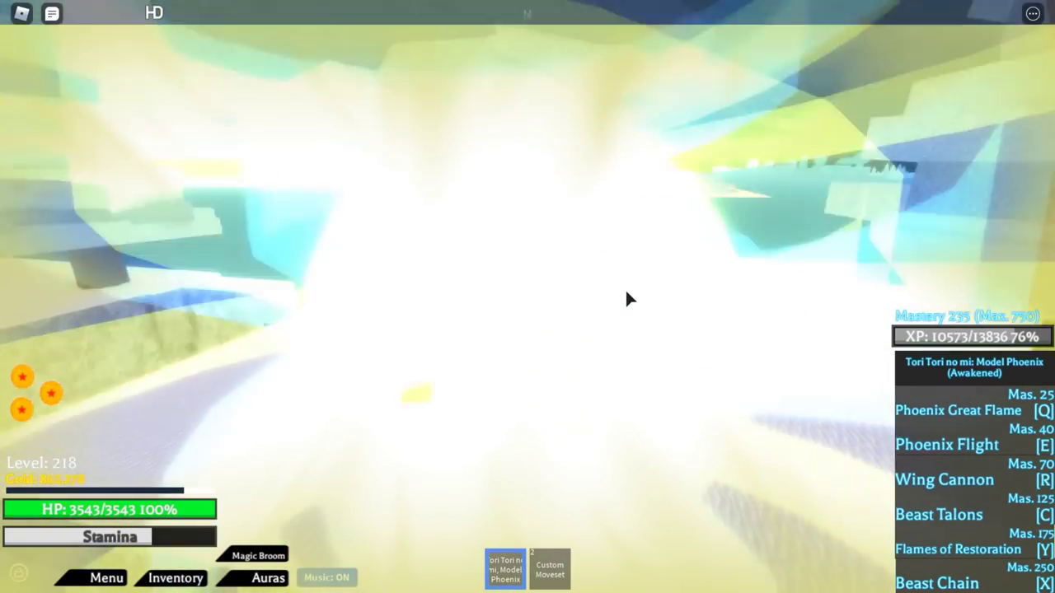
Dash across the snowy island and climb over the ice cliff onto the snowy ledge.
key(w)
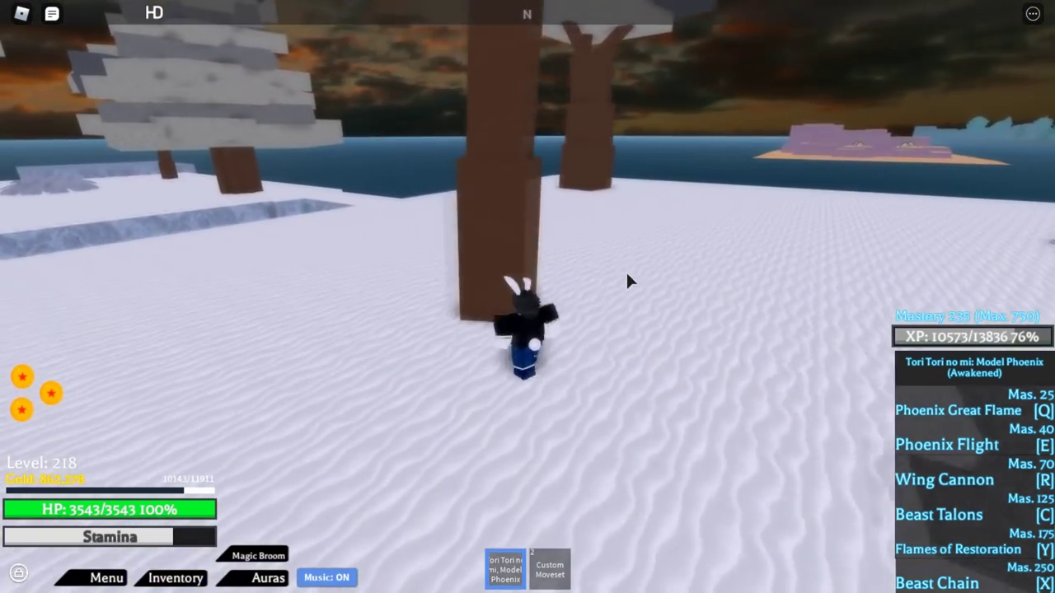
key(w)
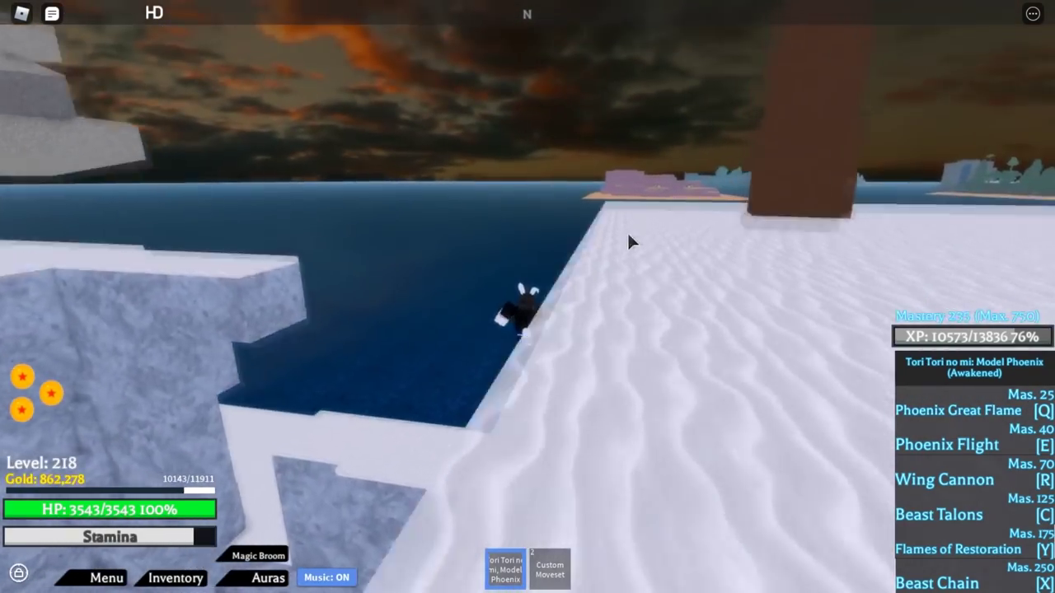
key(w)
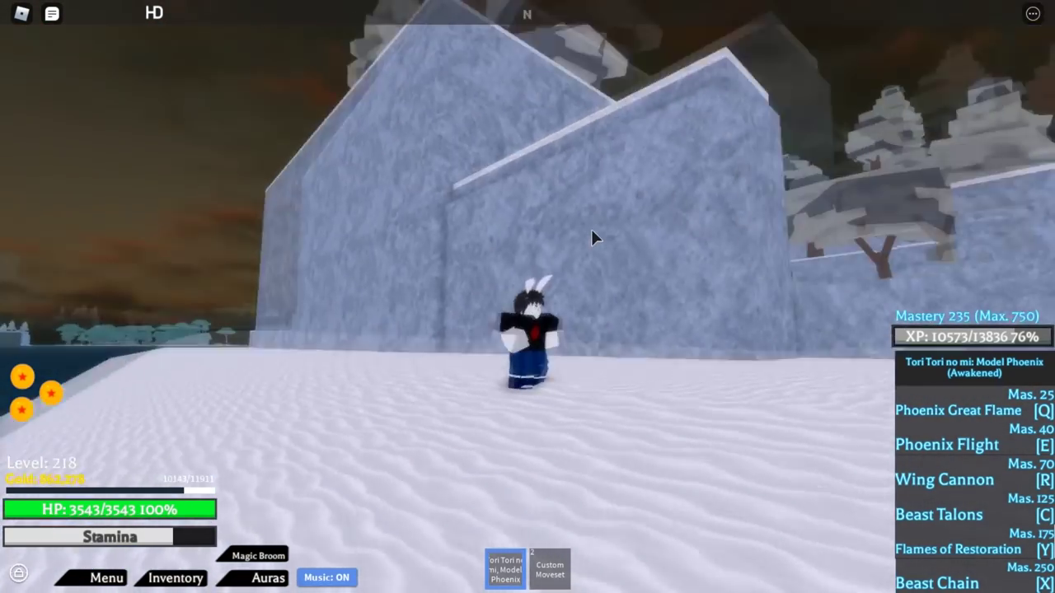
mouse_move(595, 238)
mouse_down()
mouse_move(532, 189)
mouse_move(293, 216)
mouse_move(474, 167)
mouse_up()
key(w)
key(w)
Jump up the ice wall, take off in Phoenix Flight, and fly out to sea.
key(space)
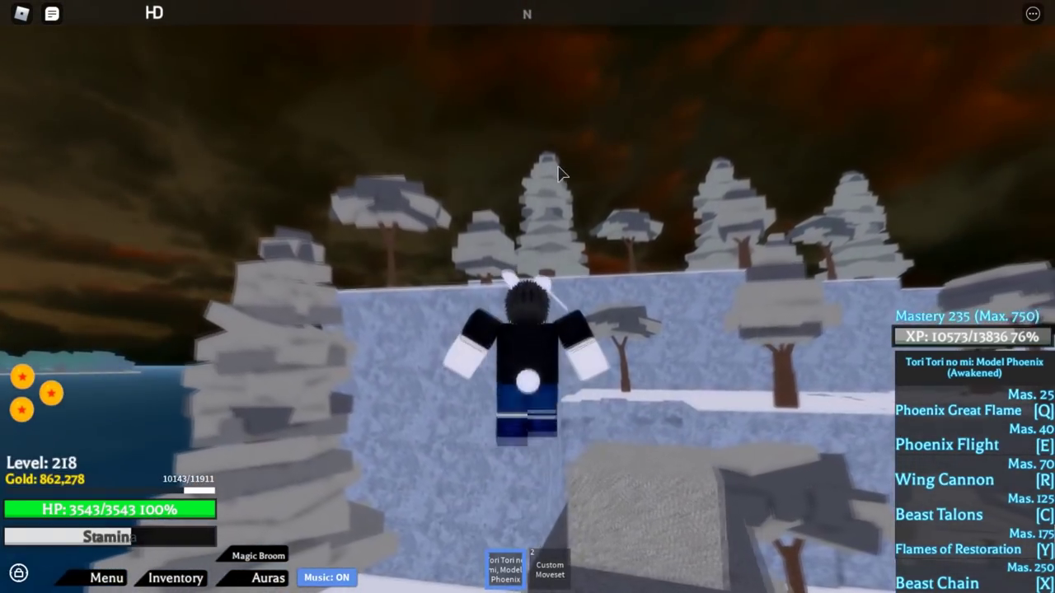
key(e)
key(w)
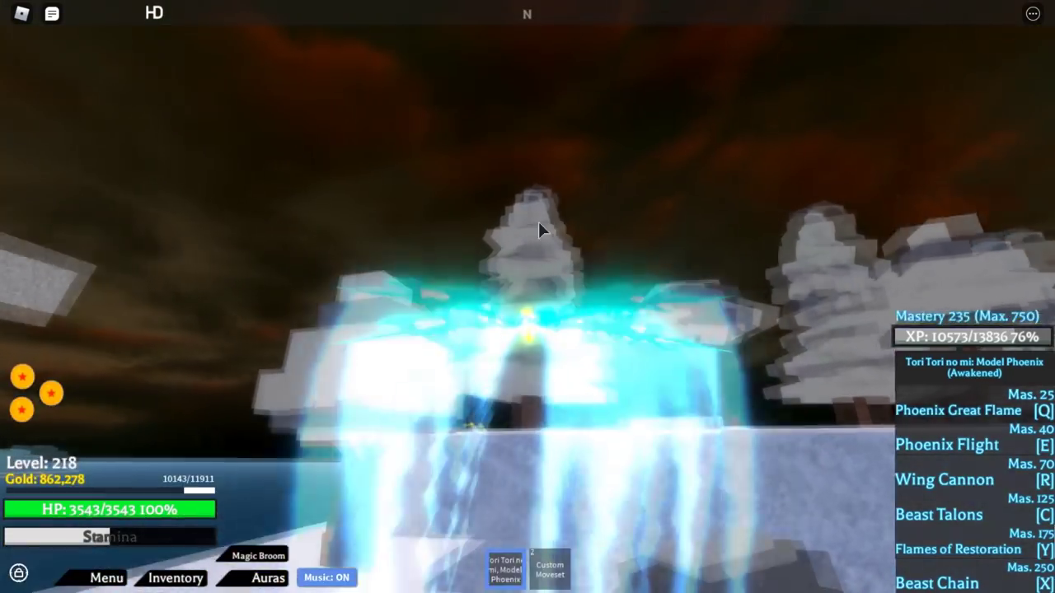
key(w)
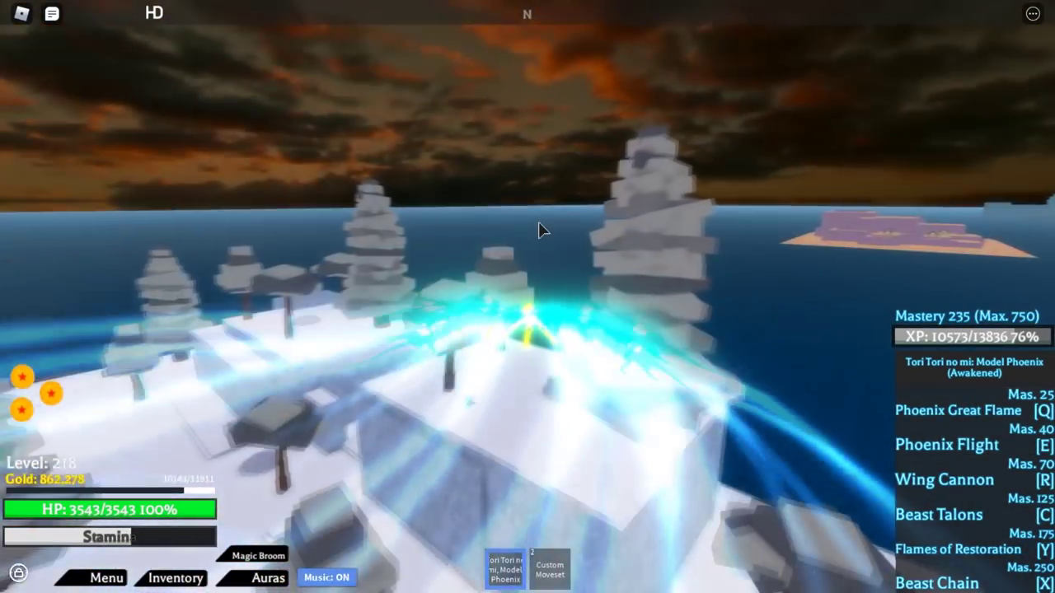
key(w)
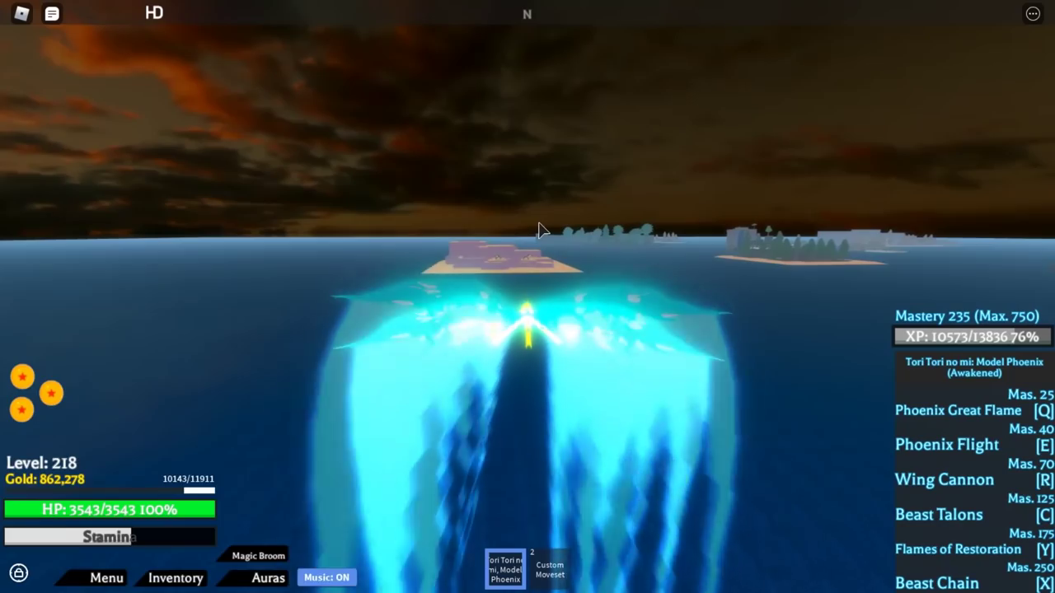
Keep the phoenix airborne across the sea toward the desert island.
key(w)
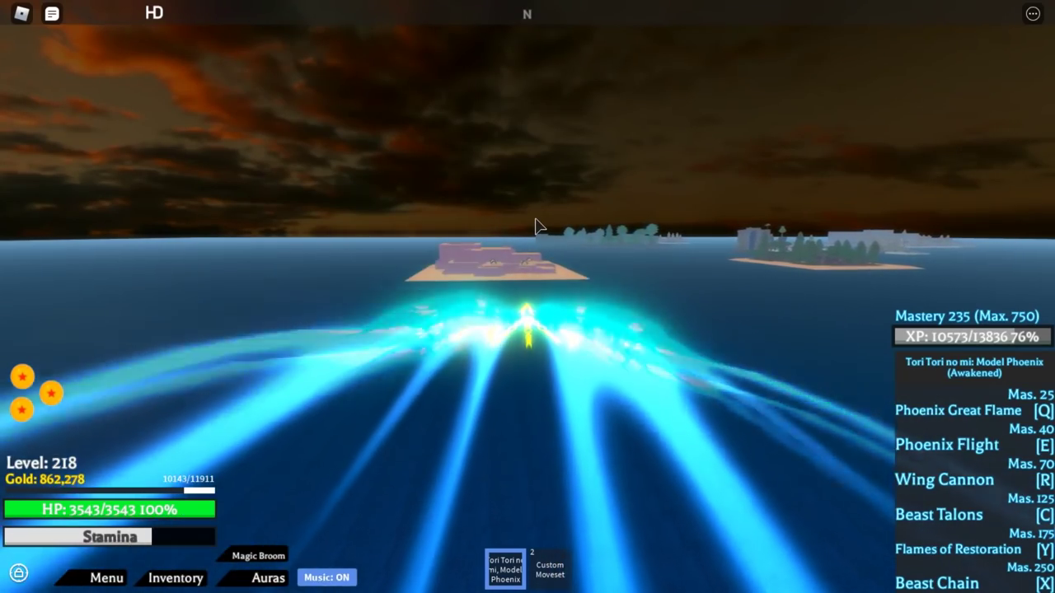
key(w)
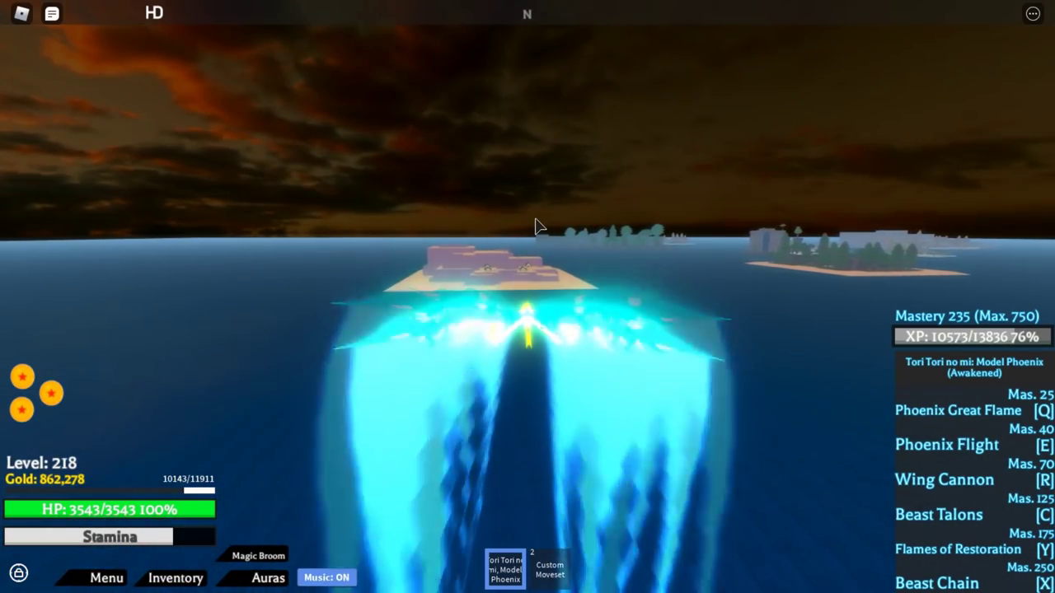
key(w)
key(w)
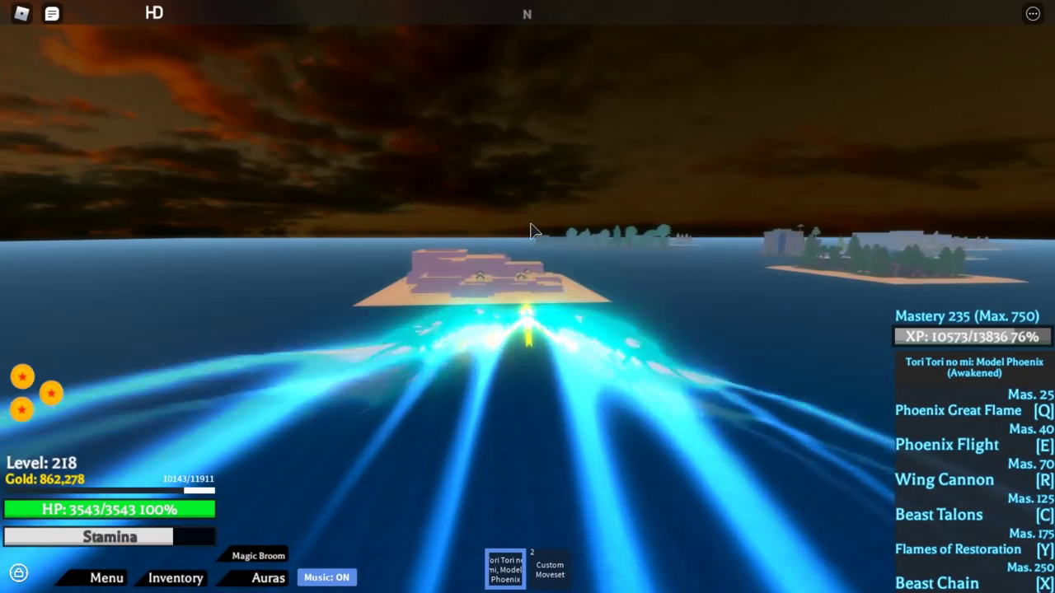
key(w)
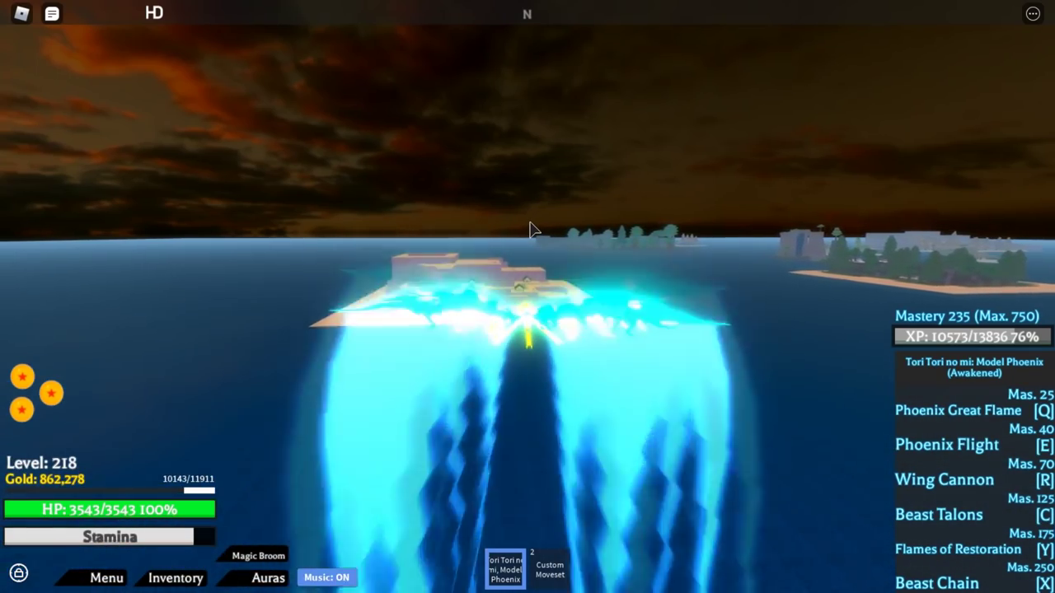
key(w)
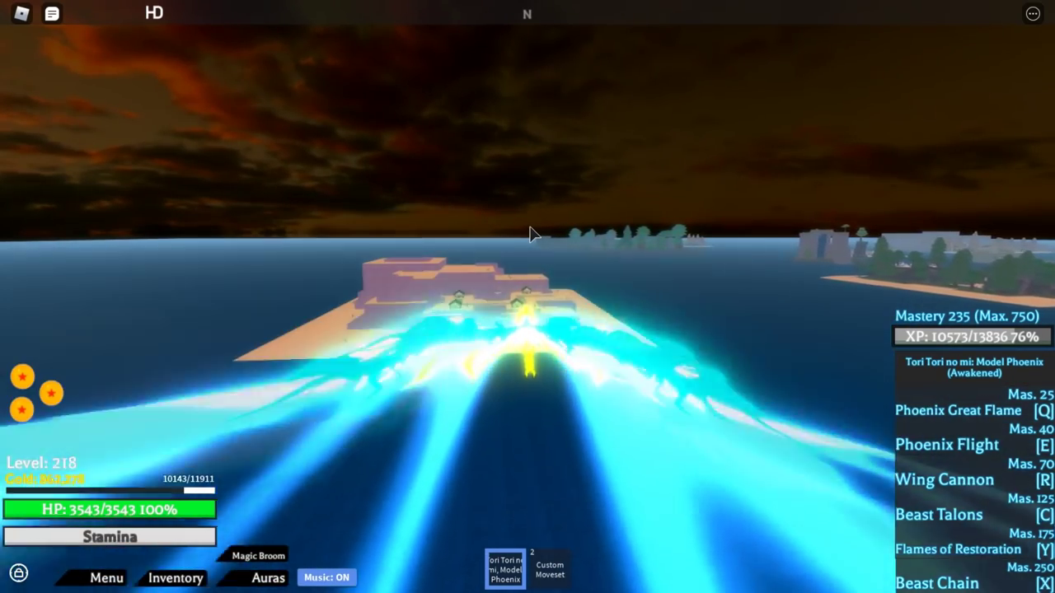
Descend over the desert island, land on the purple rock, and turn around.
key(w)
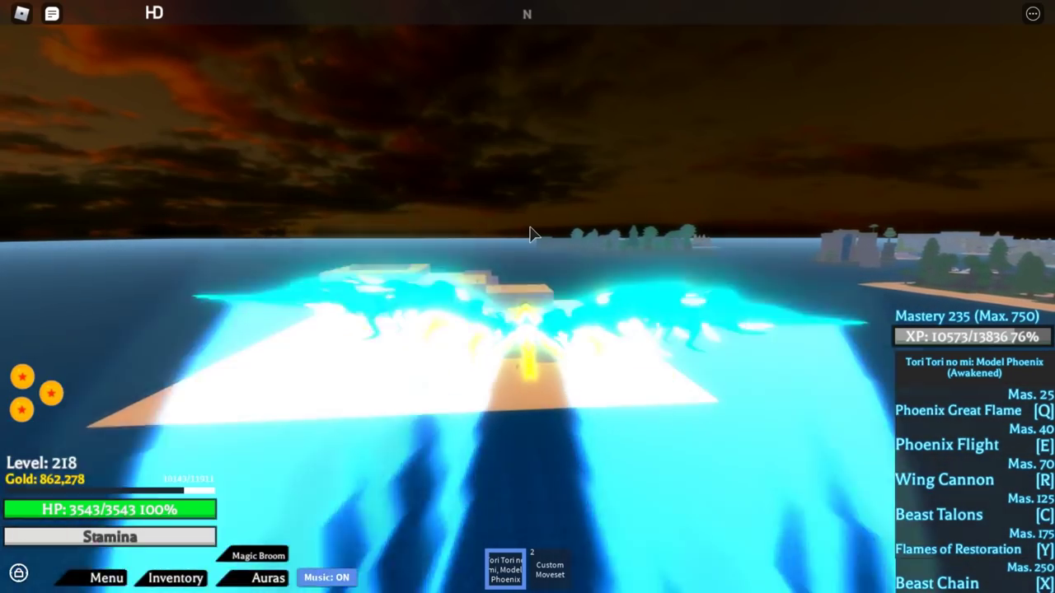
key(w)
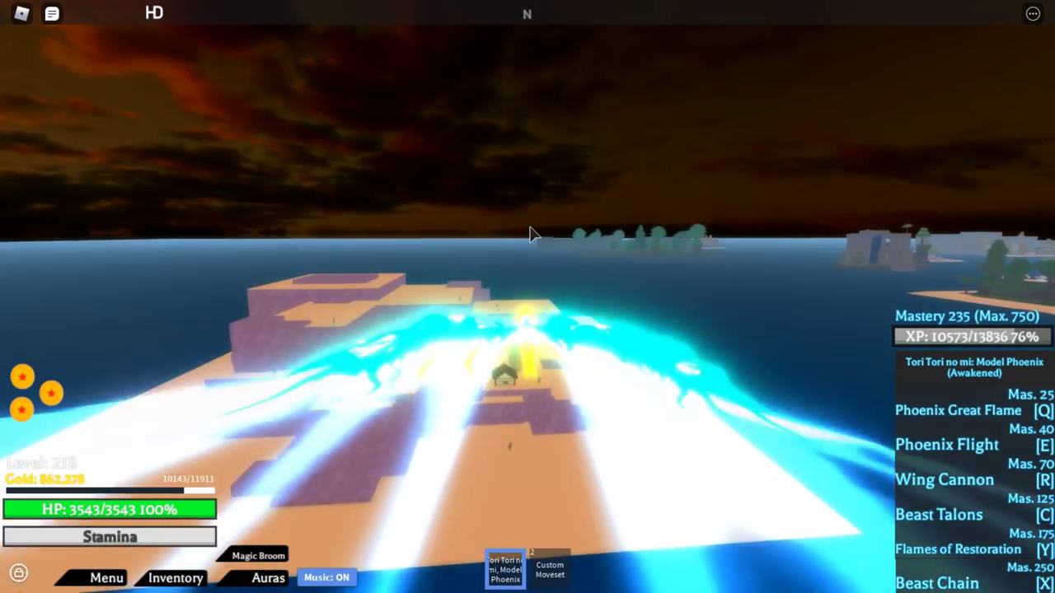
key(w)
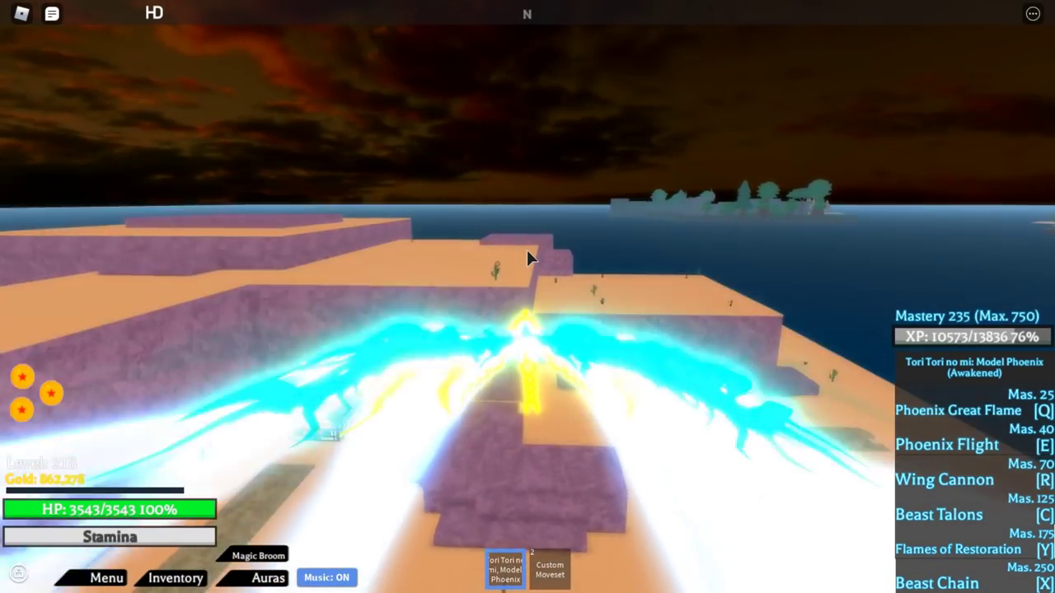
key(e)
key(s)
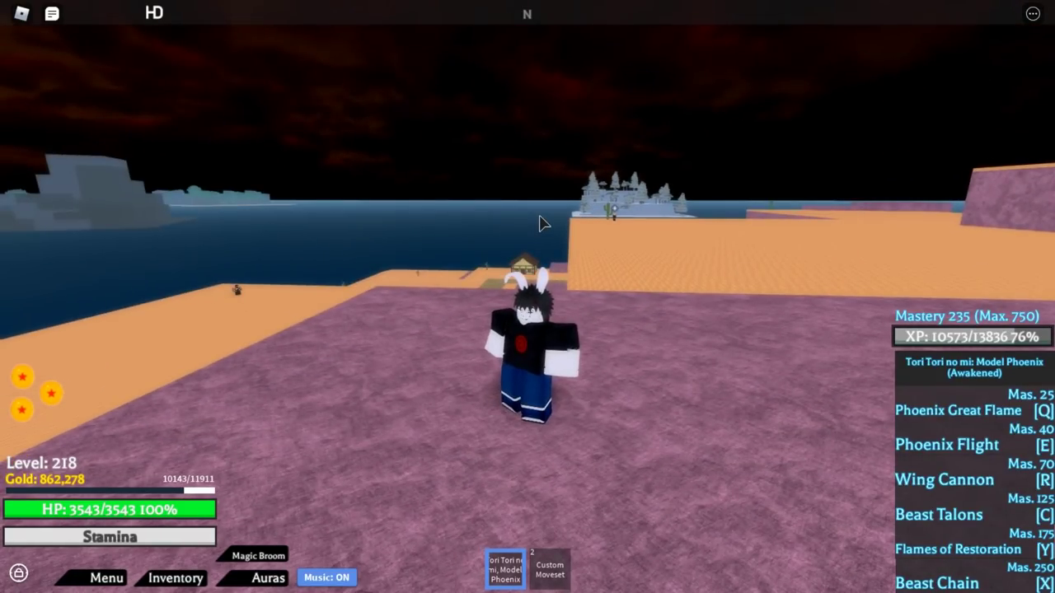
Run from the purple rock across the sand and take off in Phoenix Flight over the water.
key(w)
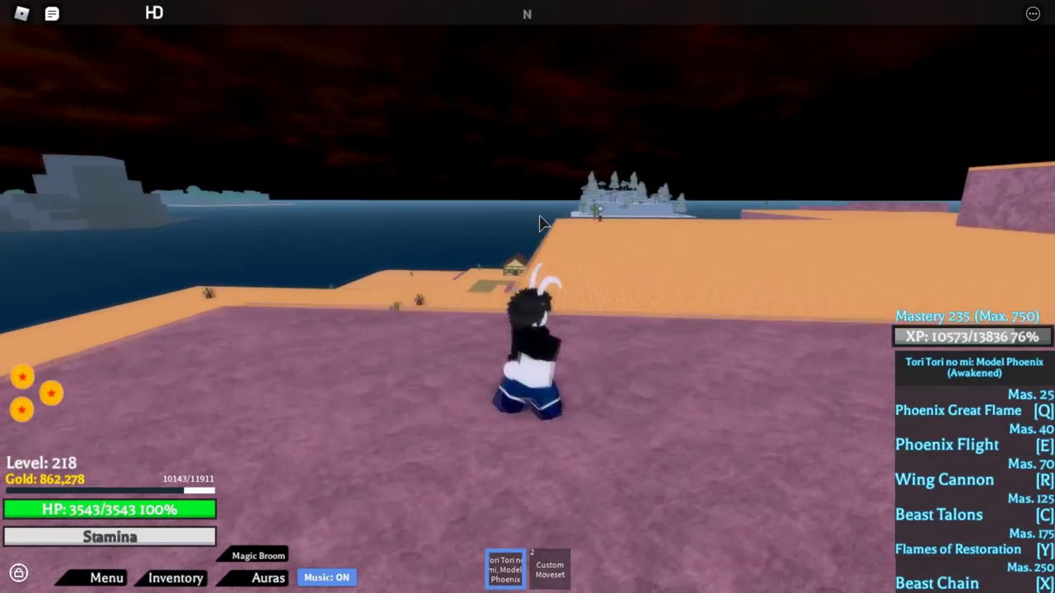
key(w)
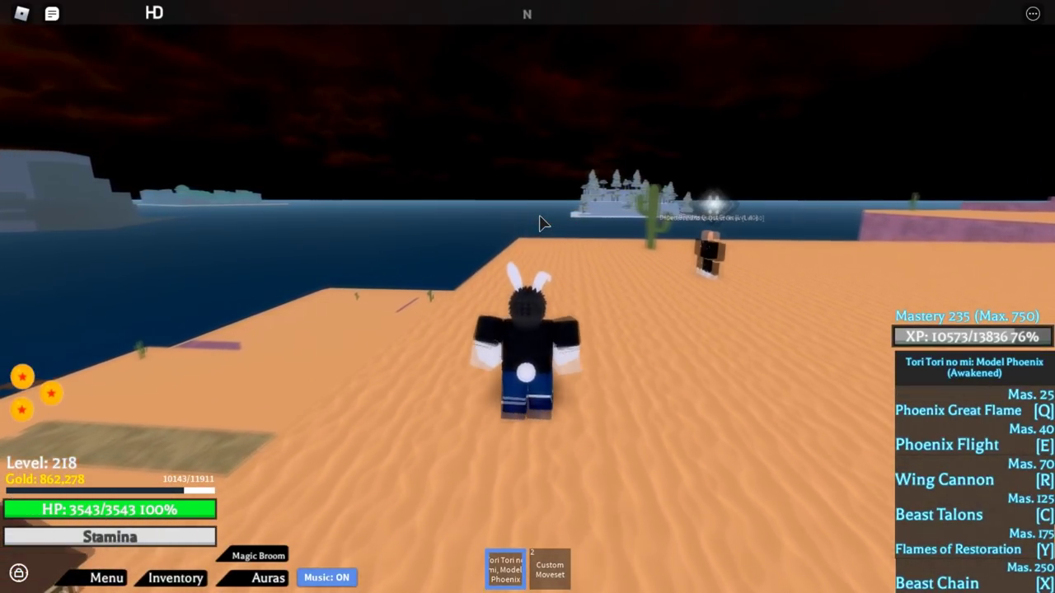
key(w)
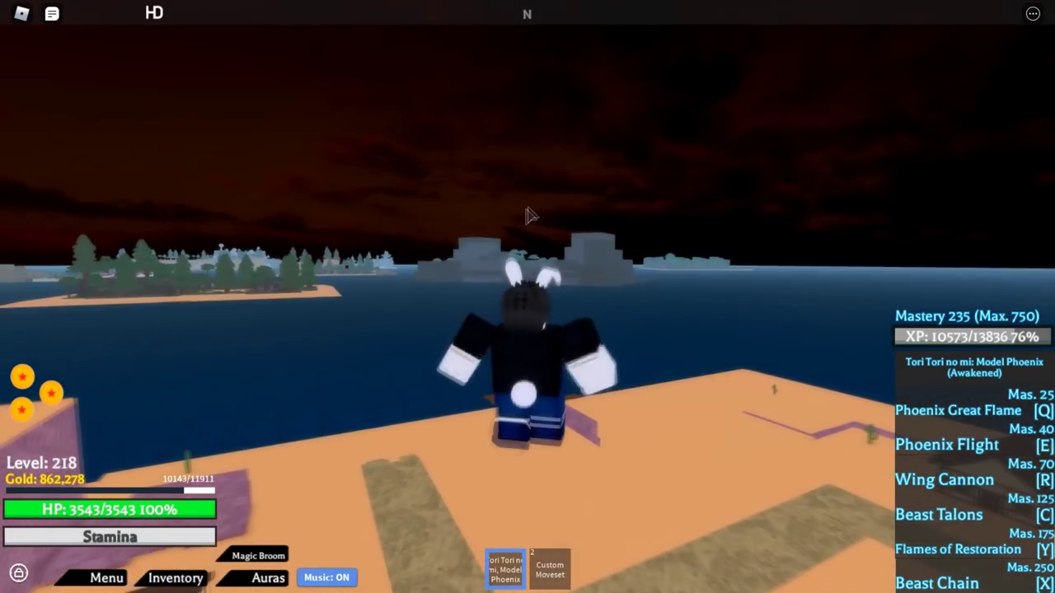
key(e)
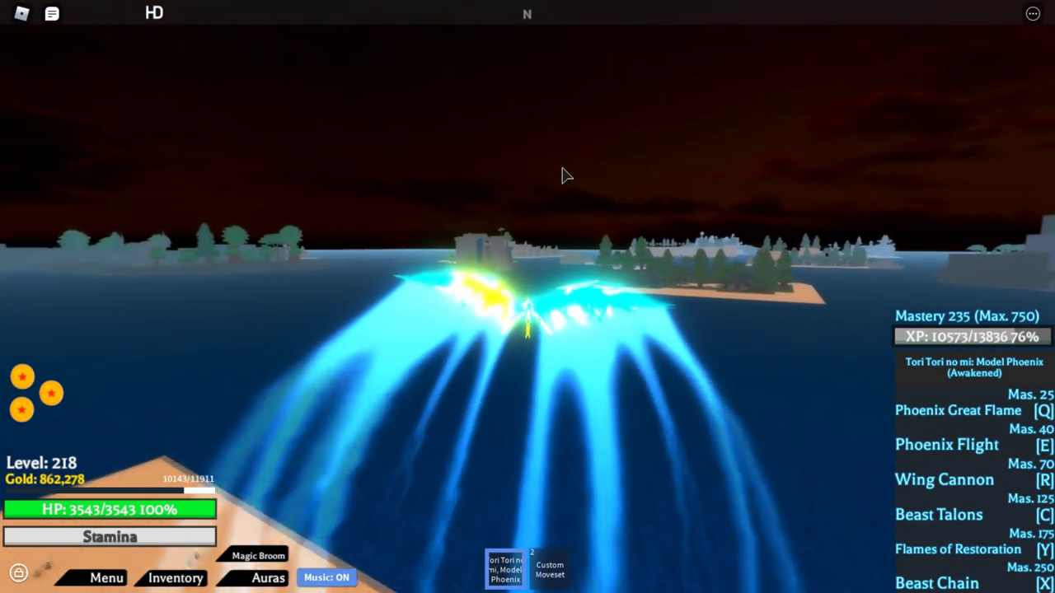